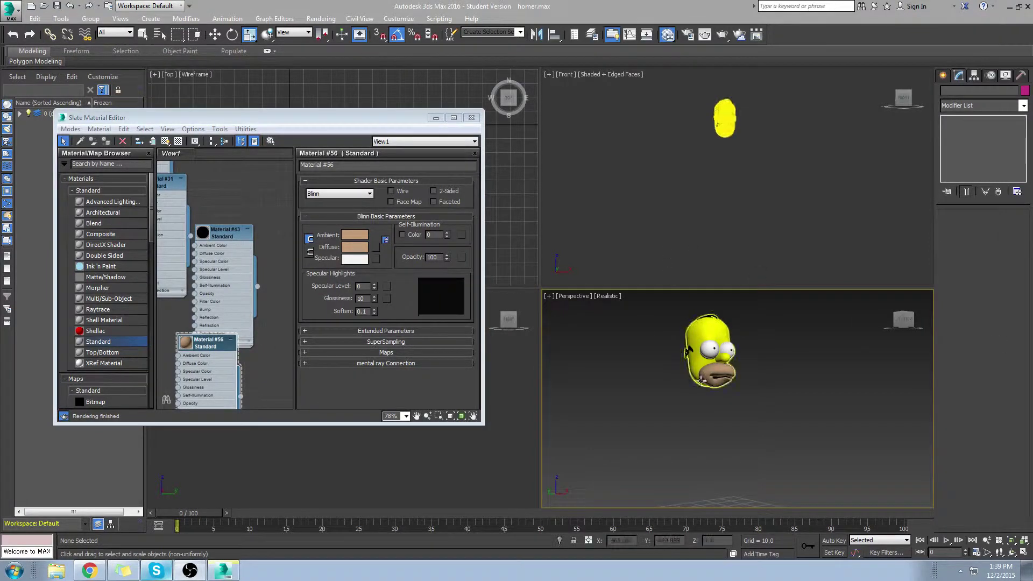
Close the Slate Material Editor, enlarge the Homer_Simpson_2006 reference image and move its window off this screen.
click(471, 117)
middle_drag(716, 405, 751, 406)
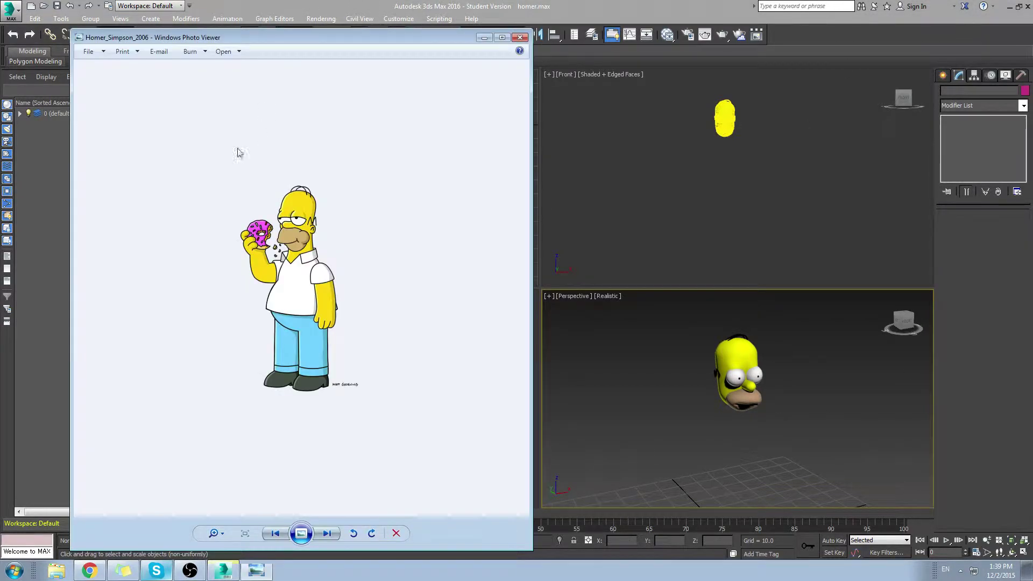
scroll(265, 133, up, 3)
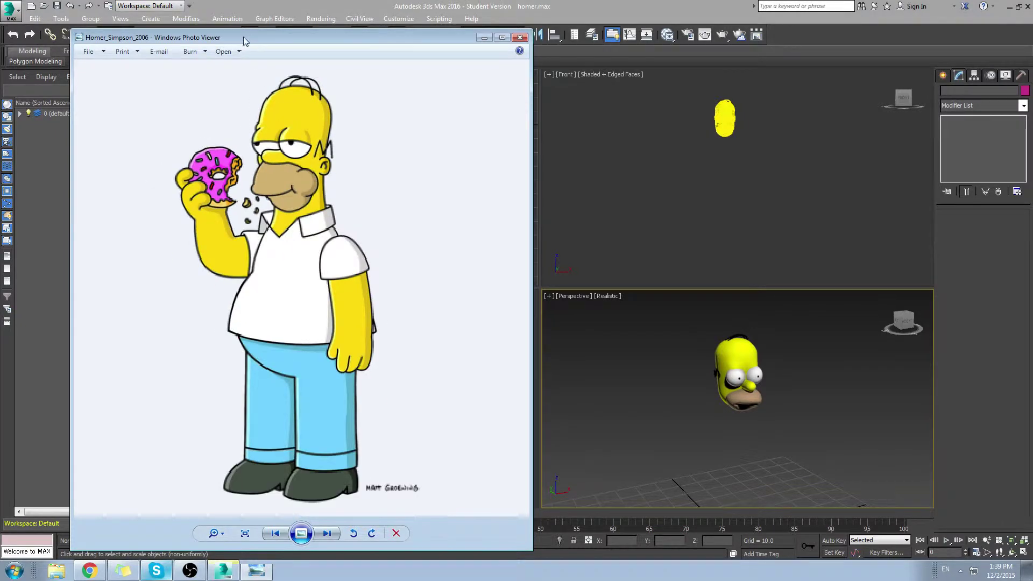
drag(243, 38, 1032, 110)
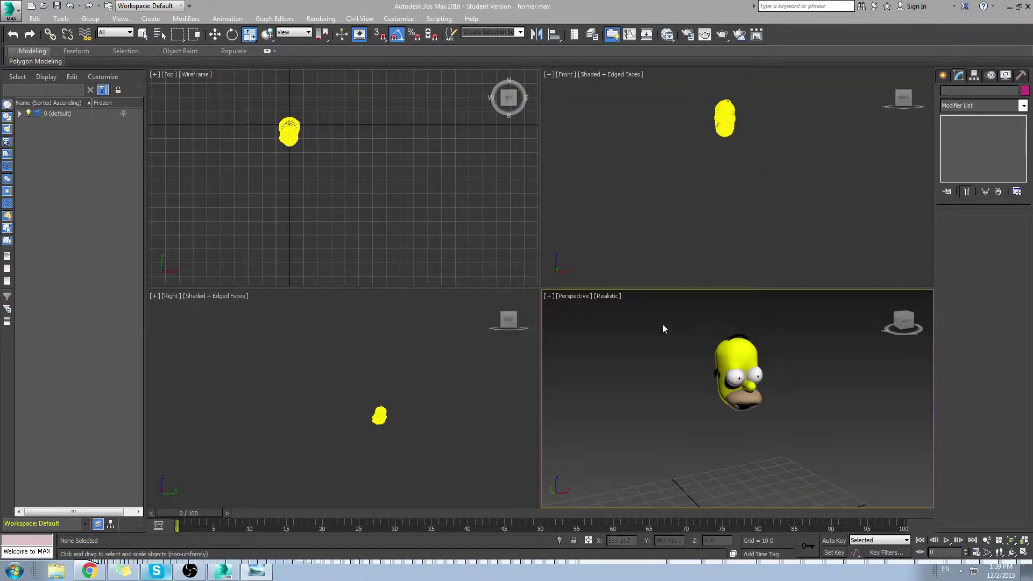
Move the head upward in the Right view to leave room for the body beneath it.
click(703, 231)
middle_drag(717, 110, 719, 136)
middle_drag(741, 194, 688, 178)
scroll(682, 175, down, 2)
scroll(679, 165, up, 1)
key(g)
scroll(699, 181, up, 6)
middle_drag(431, 429, 397, 374)
key(g)
scroll(382, 380, up, 3)
scroll(392, 401, up, 2)
click(374, 340)
key(w)
middle_drag(374, 340, 376, 390)
scroll(375, 389, down, 2)
drag(381, 386, 390, 348)
click(419, 426)
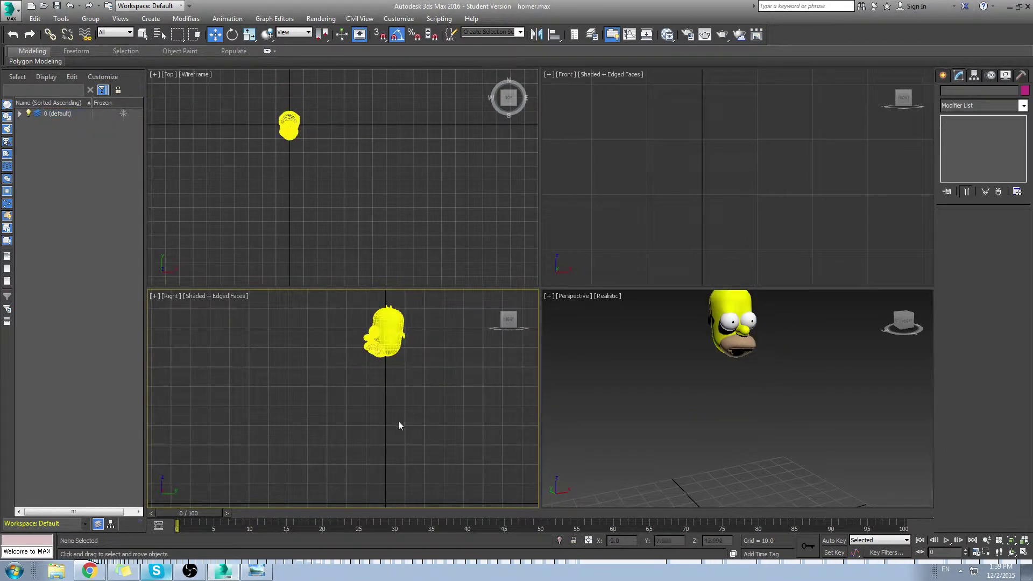
Create a box directly below the head in the Front view as a rough torso.
scroll(719, 199, down, 5)
scroll(705, 211, down, 2)
scroll(706, 211, up, 2)
middle_drag(706, 211, 725, 192)
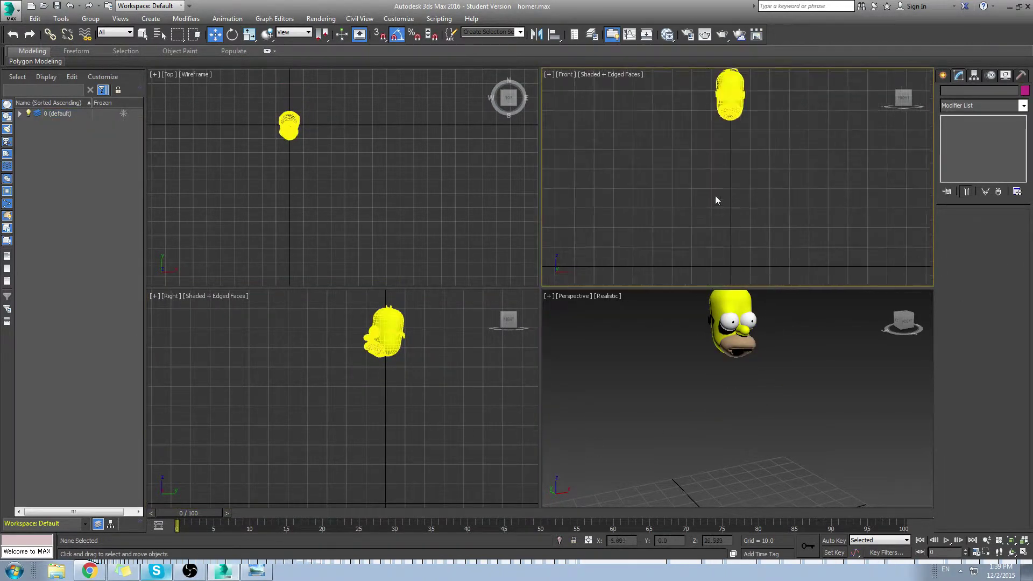
click(943, 76)
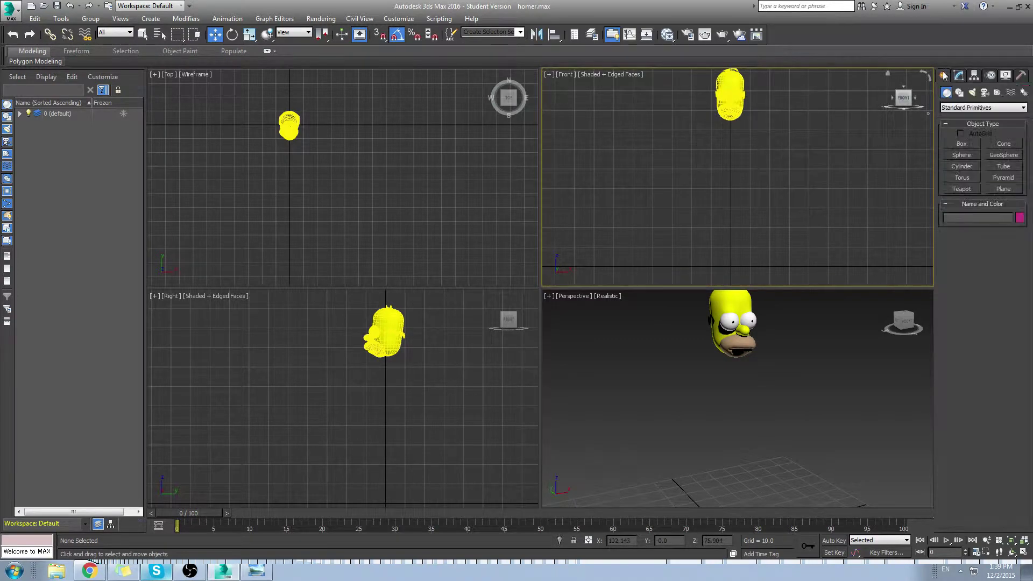
click(960, 144)
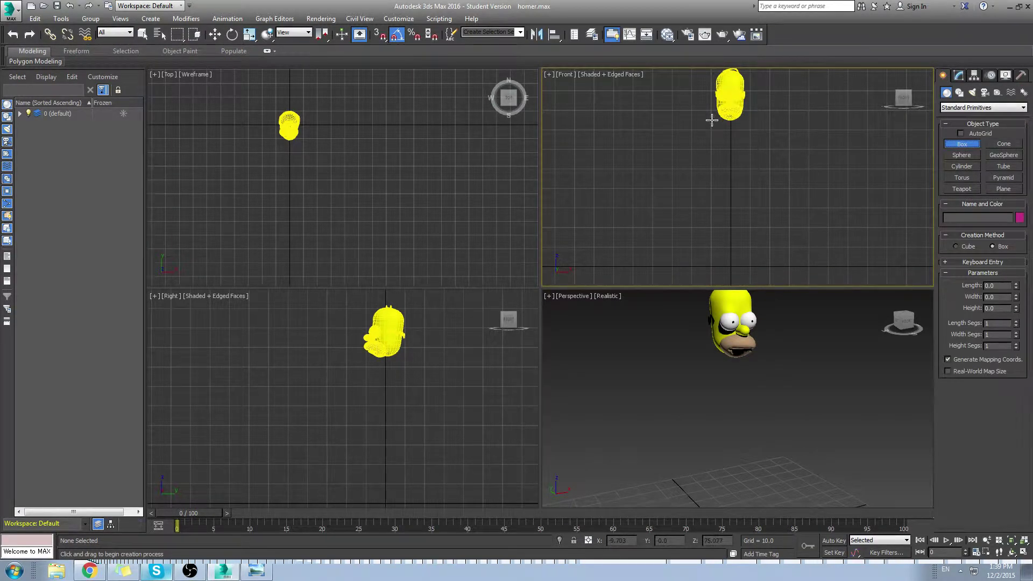
drag(711, 120, 752, 192)
click(749, 166)
Shift the torso box in the Right view so it sits centred under the head.
middle_drag(385, 438, 379, 428)
key(w)
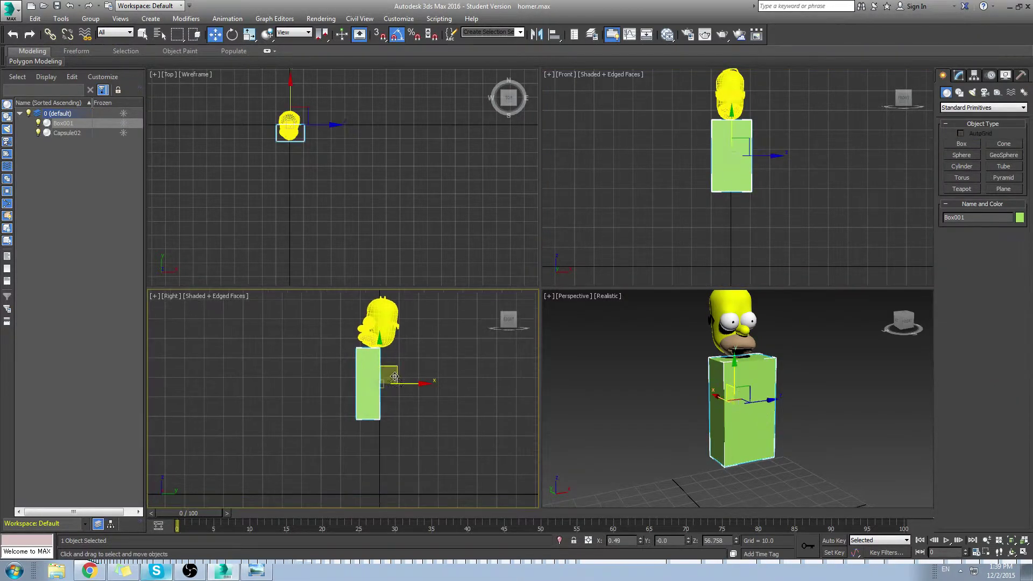
drag(397, 379, 410, 379)
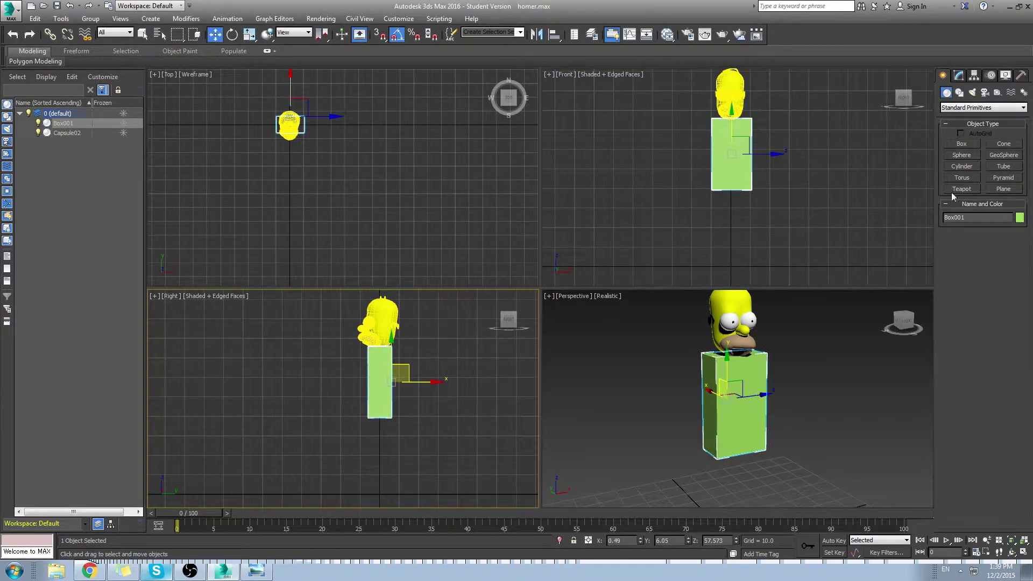
Create a tall, narrow box below the torso in the Right view as a rough leg.
click(961, 143)
middle_drag(366, 472, 365, 411)
drag(368, 357, 390, 444)
click(388, 428)
Move the leg box under one side of the torso and shorten it so it ends above the ground line.
key(w)
scroll(756, 501, down, 3)
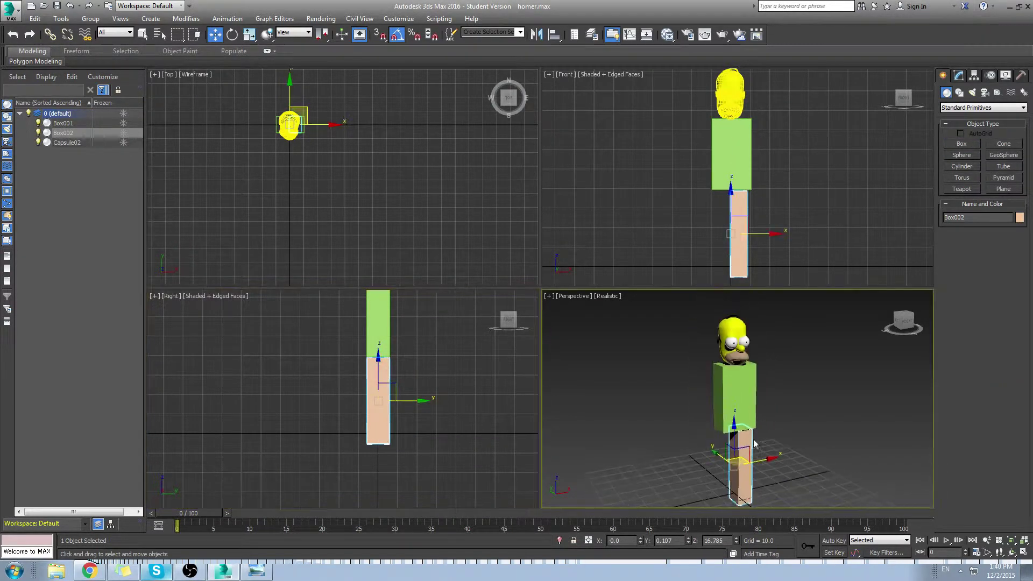
drag(759, 471, 763, 463)
key(r)
mouse_move(738, 427)
mouse_down()
mouse_move(738, 437)
mouse_move(739, 419)
mouse_up()
key(w)
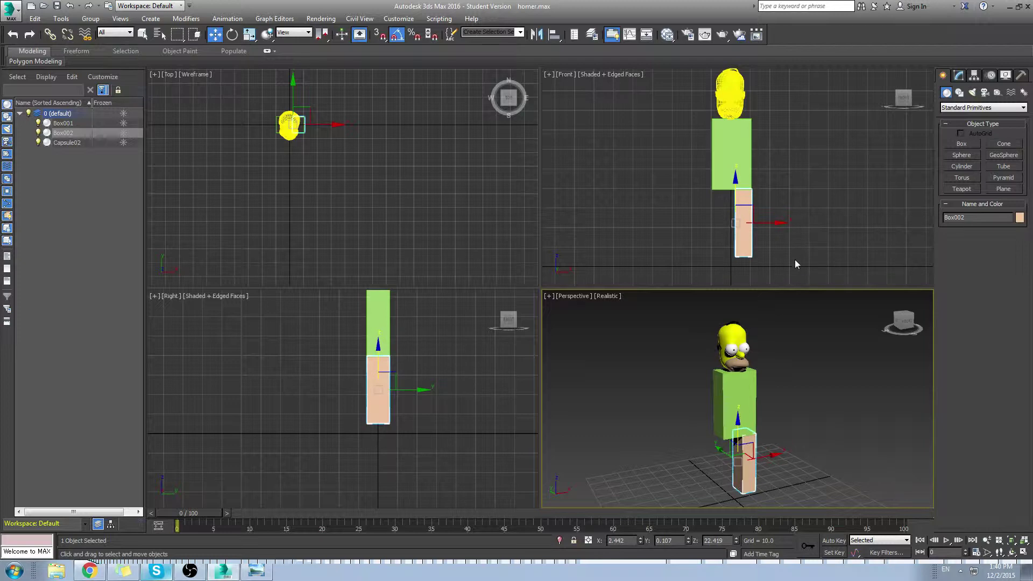
Clone the leg box to the opposite side of the torso to make the second leg.
mouse_move(771, 222)
shift+mouse_down()
mouse_move(727, 230)
mouse_move(767, 232)
shift+mouse_up()
click(572, 334)
key(Return)
click(805, 173)
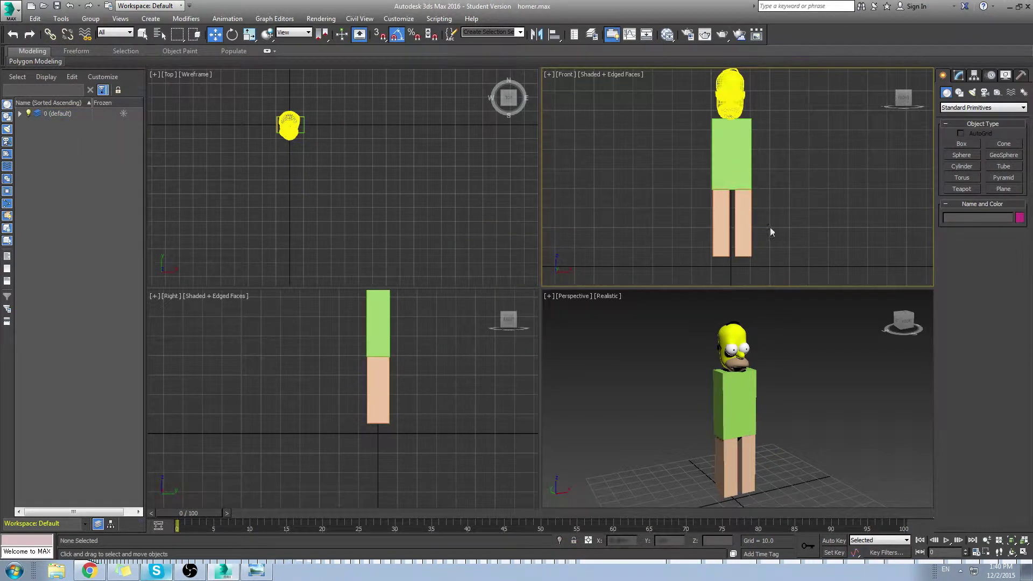
Shorten the torso box vertically to leave a small neck gap below the head, keeping it resting on the legs.
click(733, 155)
key(r)
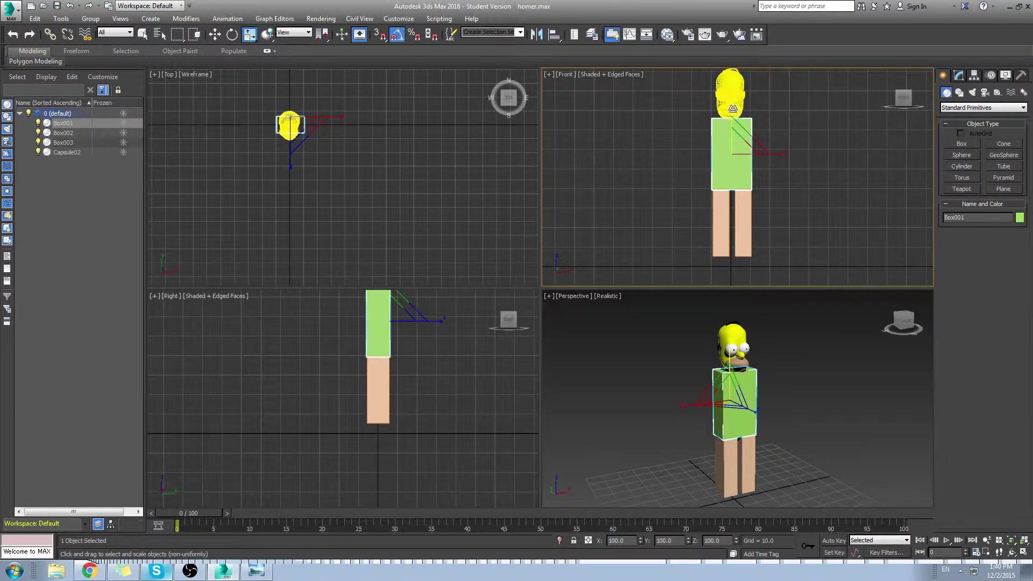
drag(730, 108, 730, 114)
key(w)
click(853, 218)
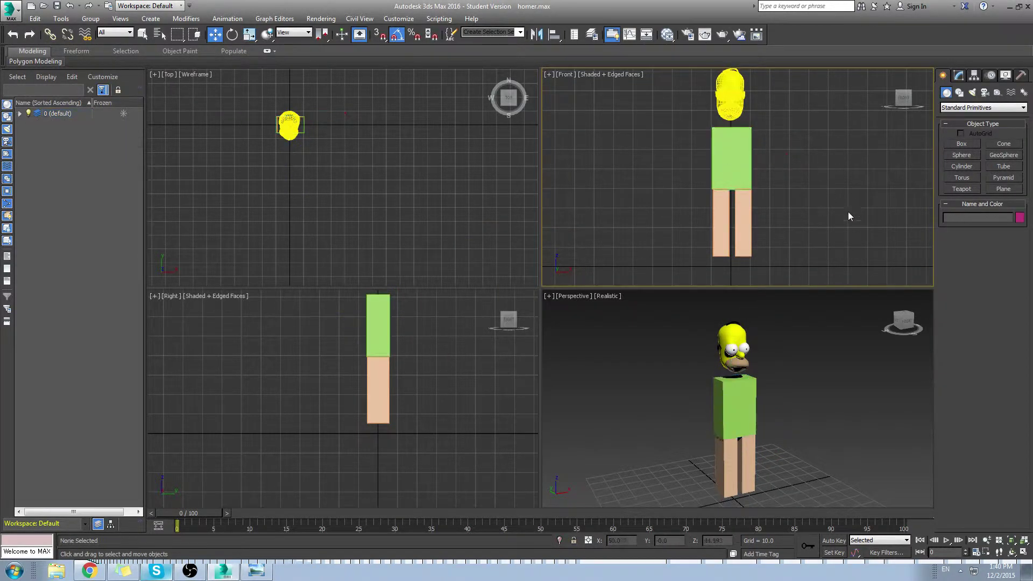
Select the three body boxes and put them on a new layer named Template.
alt+middle_drag(729, 408, 749, 398)
key(ctrl+a)
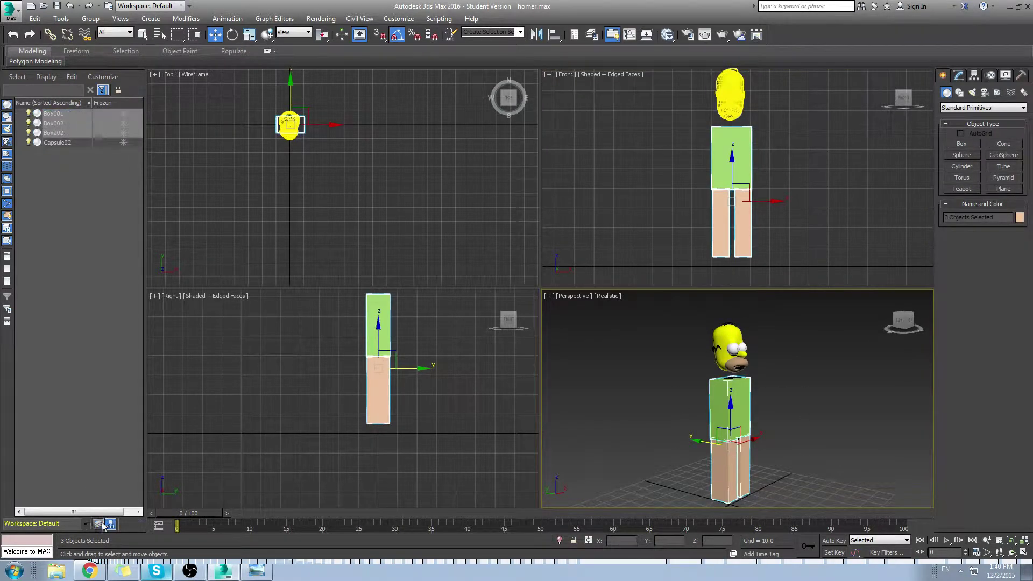
drag(143, 95, 199, 128)
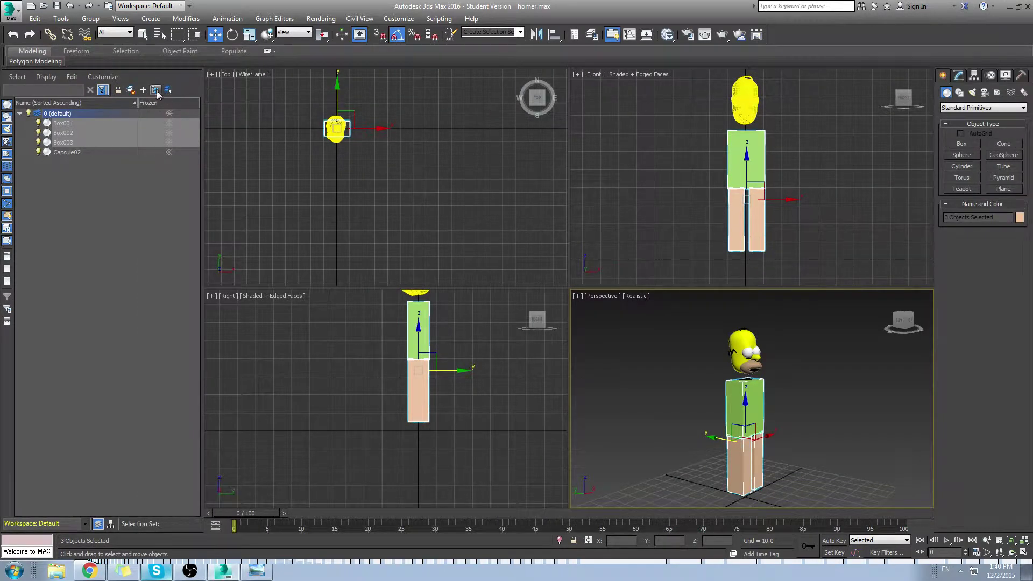
click(129, 90)
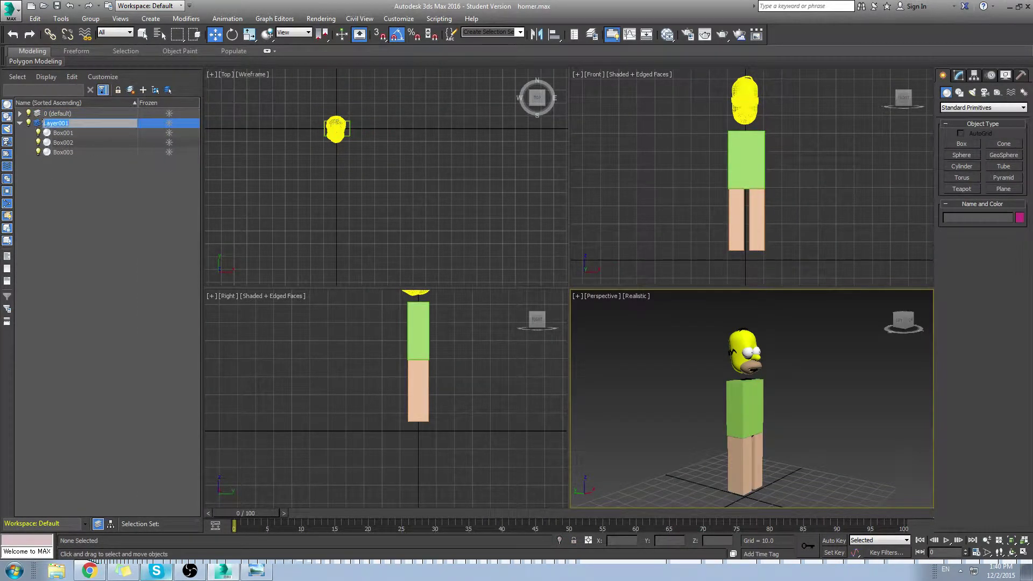
text(Template)
key(Return)
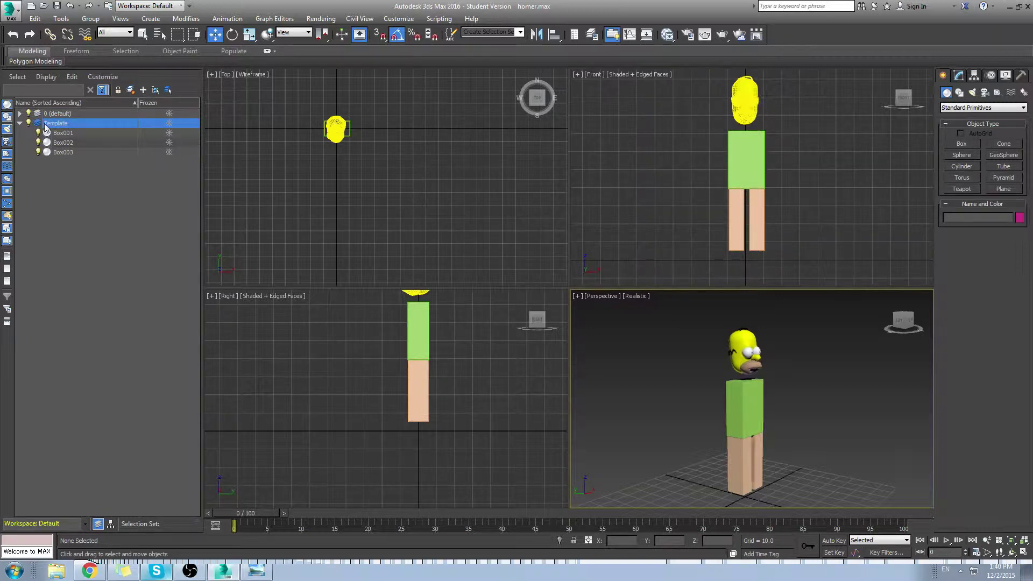
Make the three template boxes see-through and freeze the Template layer.
click(169, 124)
click(168, 123)
drag(683, 432, 854, 512)
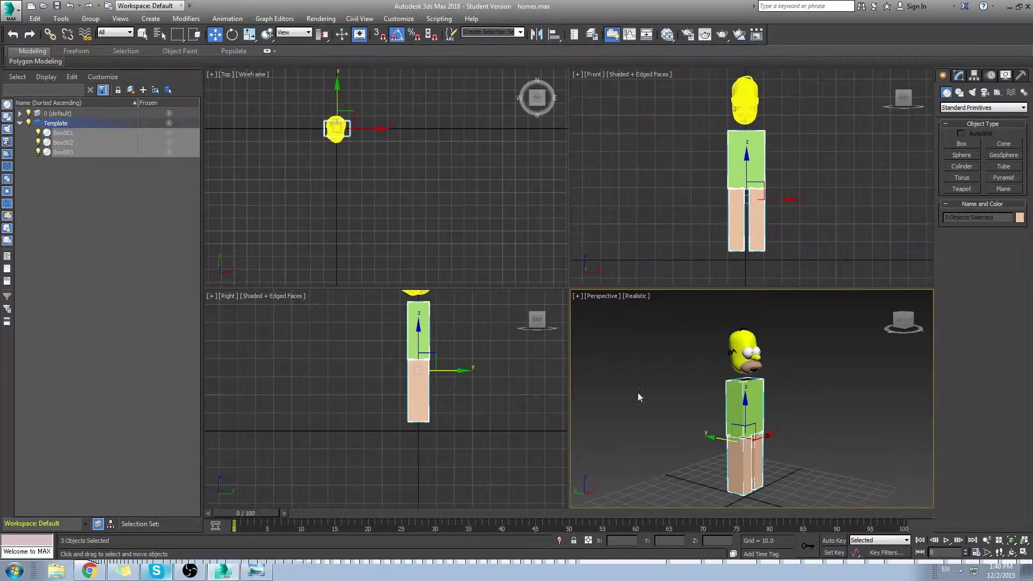
key(alt+x)
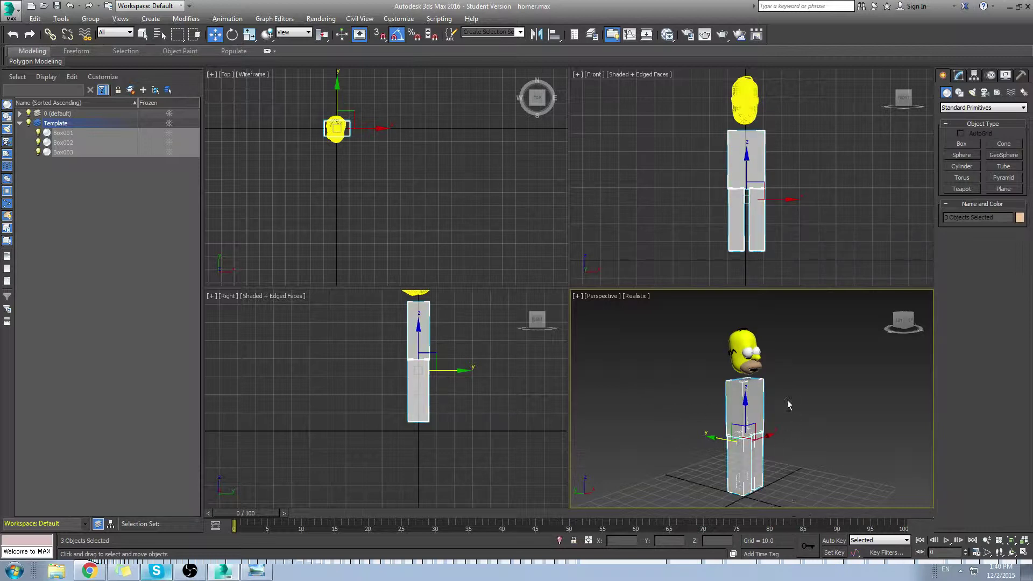
mouse_move(790, 395)
alt+middle_down()
mouse_move(630, 415)
mouse_move(725, 417)
mouse_move(801, 396)
alt+middle_up()
click(169, 123)
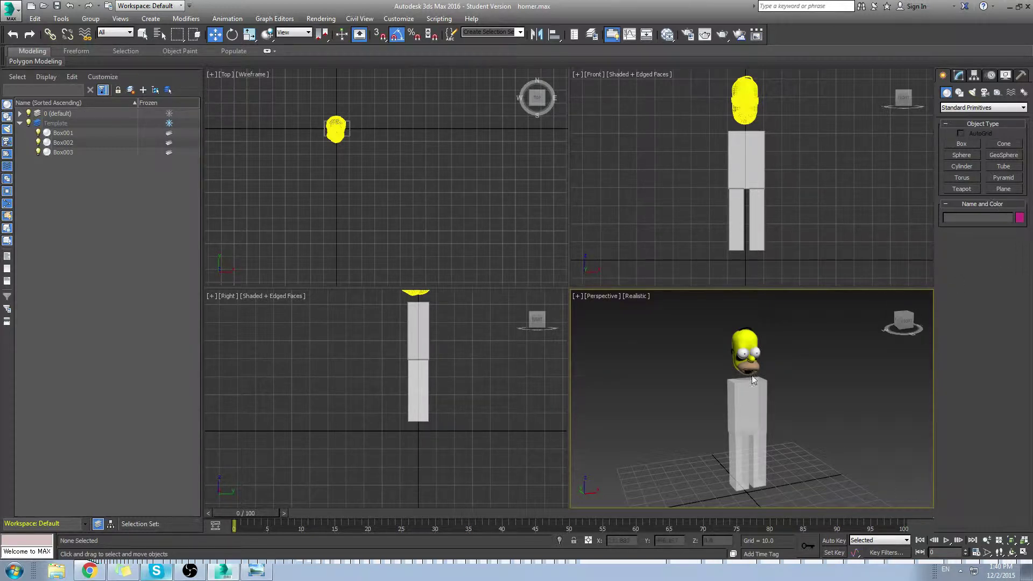
Create a cylinder with a radius of about 13.6 and a height of about 16.8, centred around the head in the Top view.
scroll(753, 372, up, 5)
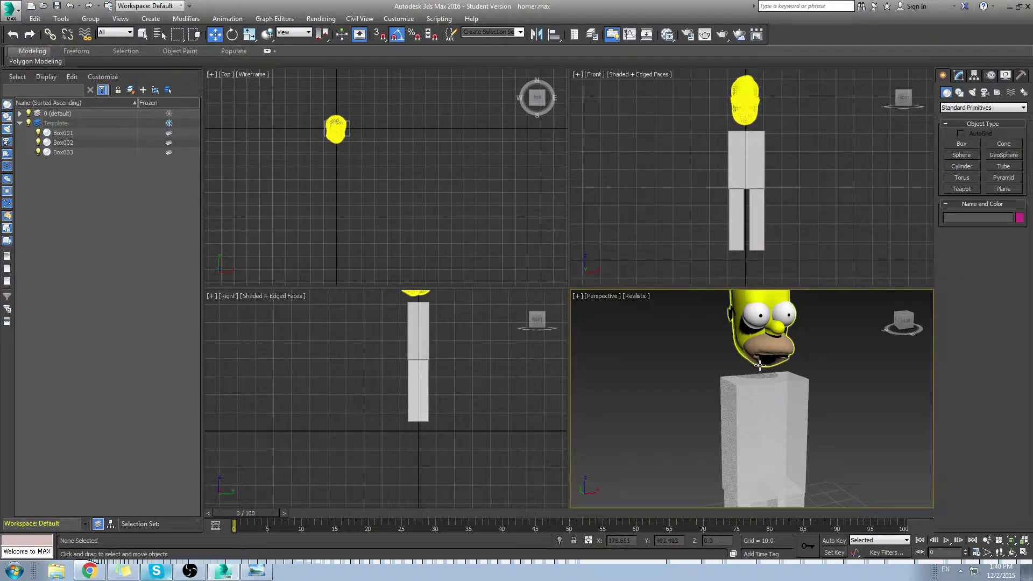
scroll(768, 156, up, 3)
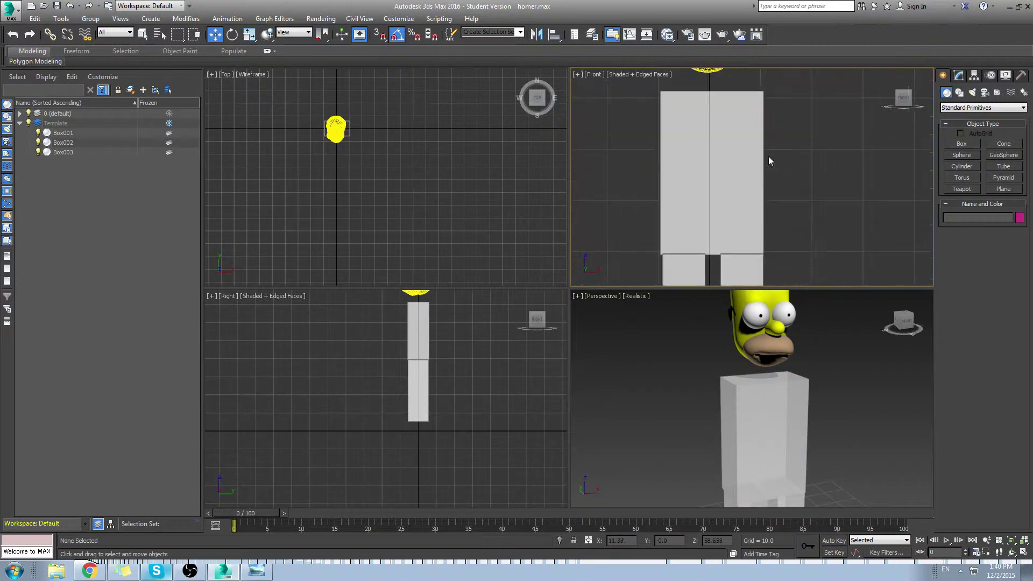
middle_drag(722, 138, 798, 228)
scroll(799, 228, down, 1)
middle_drag(882, 196, 858, 154)
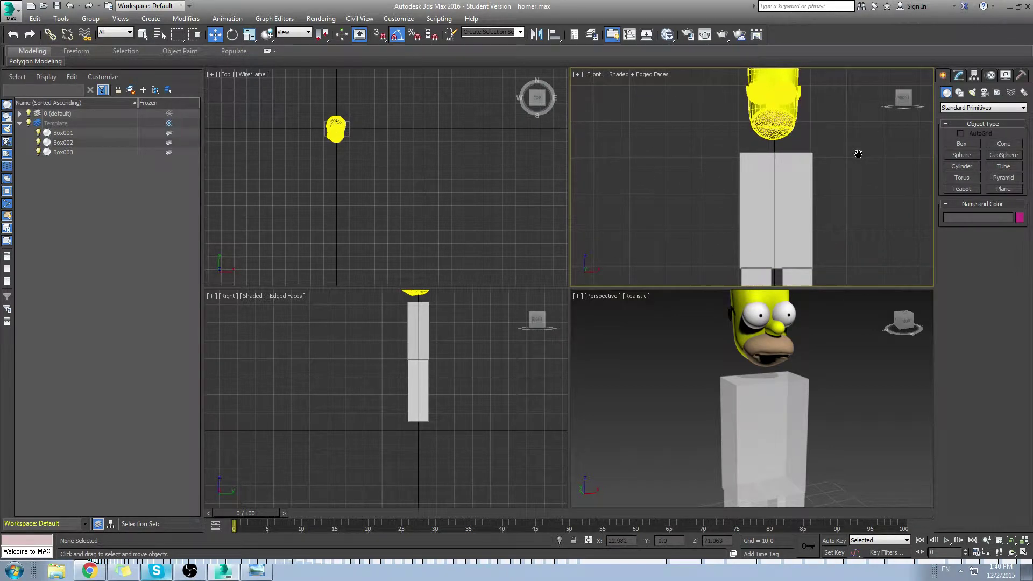
click(961, 167)
scroll(319, 116, up, 8)
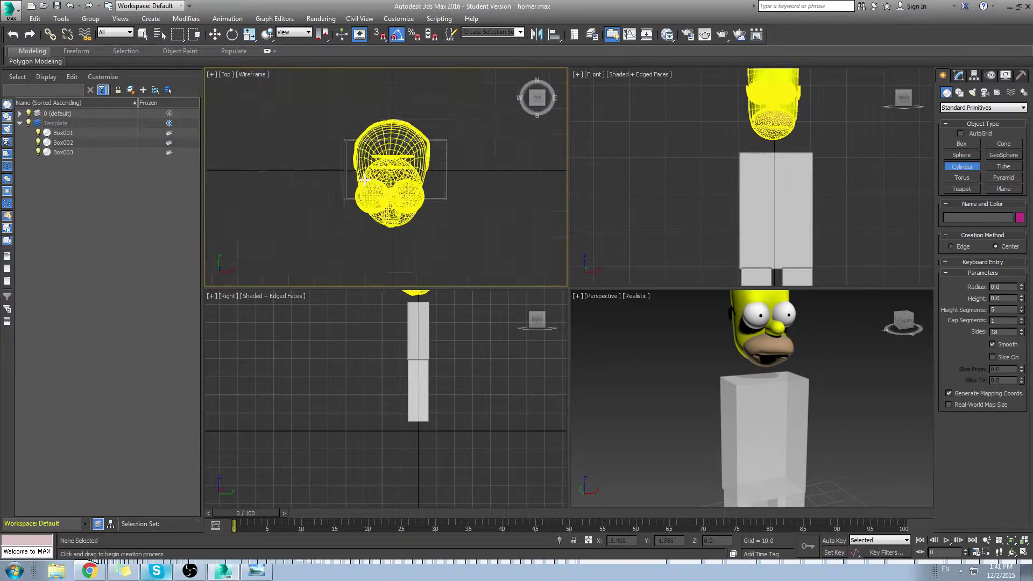
drag(402, 156, 474, 219)
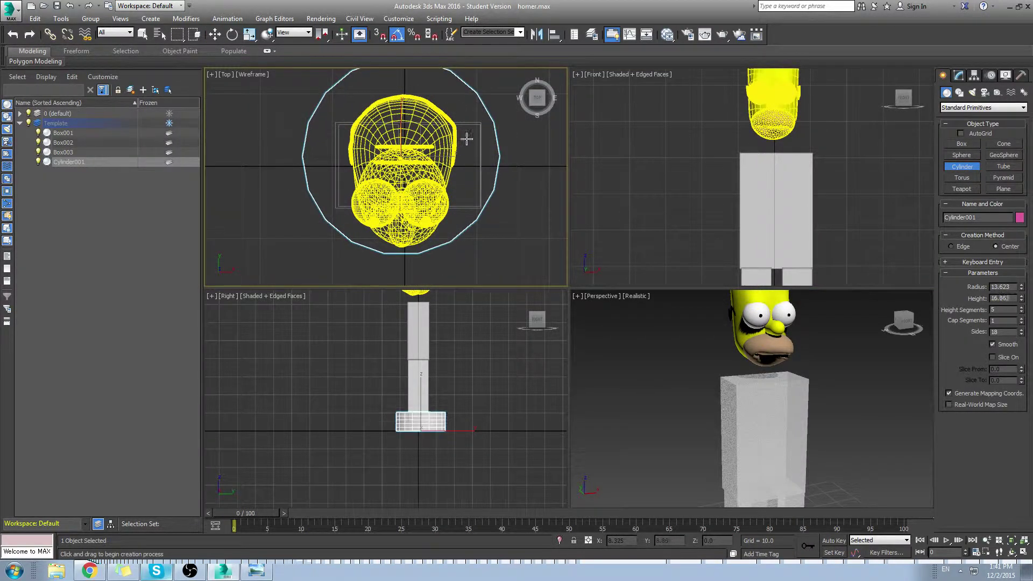
Raise the cylinder to the torso template and stretch its height to about 193% to cover the torso box.
middle_drag(418, 405, 391, 437)
key(w)
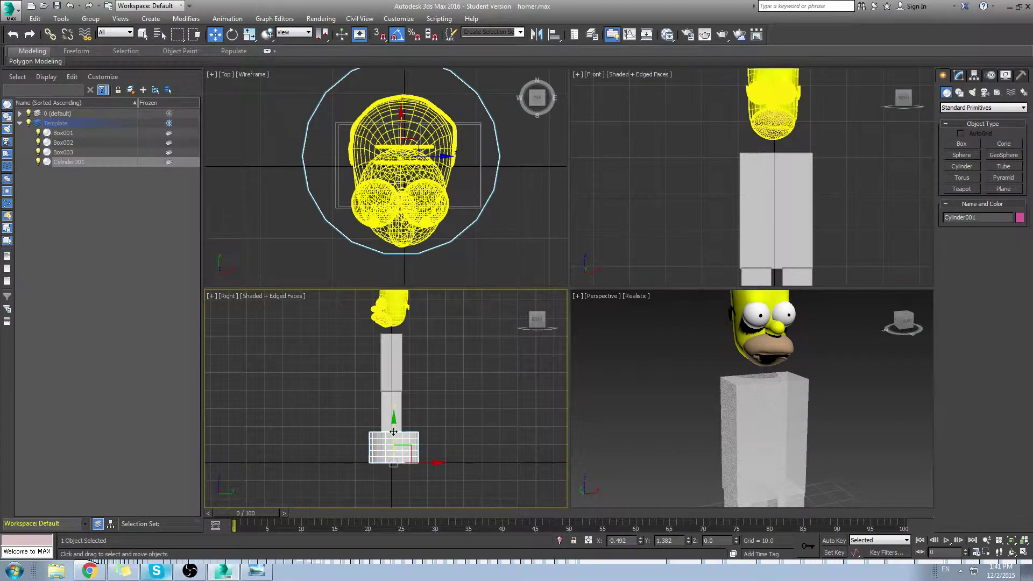
drag(394, 430, 396, 299)
key(r)
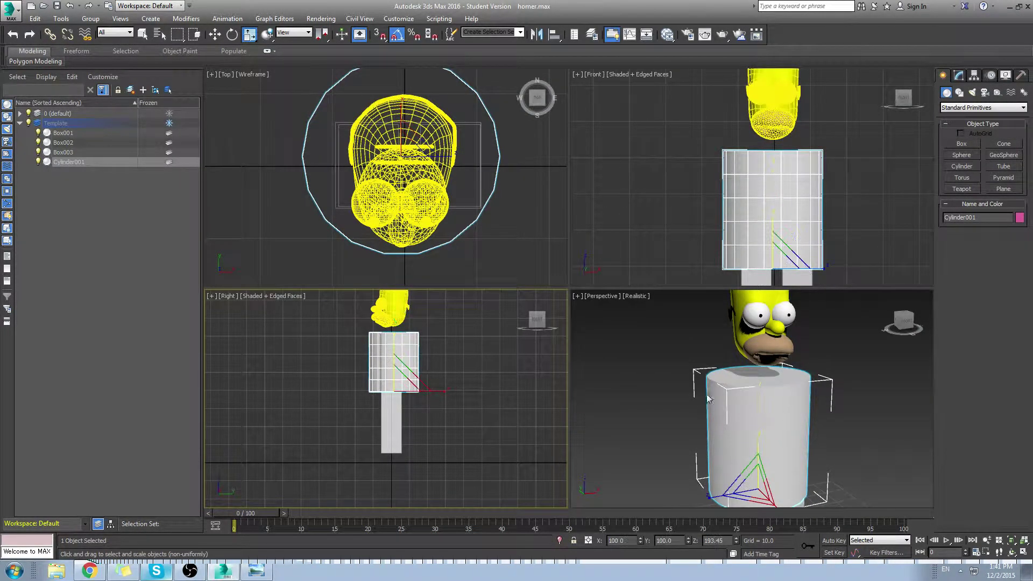
Show edged faces in the Perspective view and give the cylinder 6 height segments, 2 cap segments and 12 sides.
alt+middle_drag(782, 409, 800, 382)
key(F4)
scroll(816, 396, down, 4)
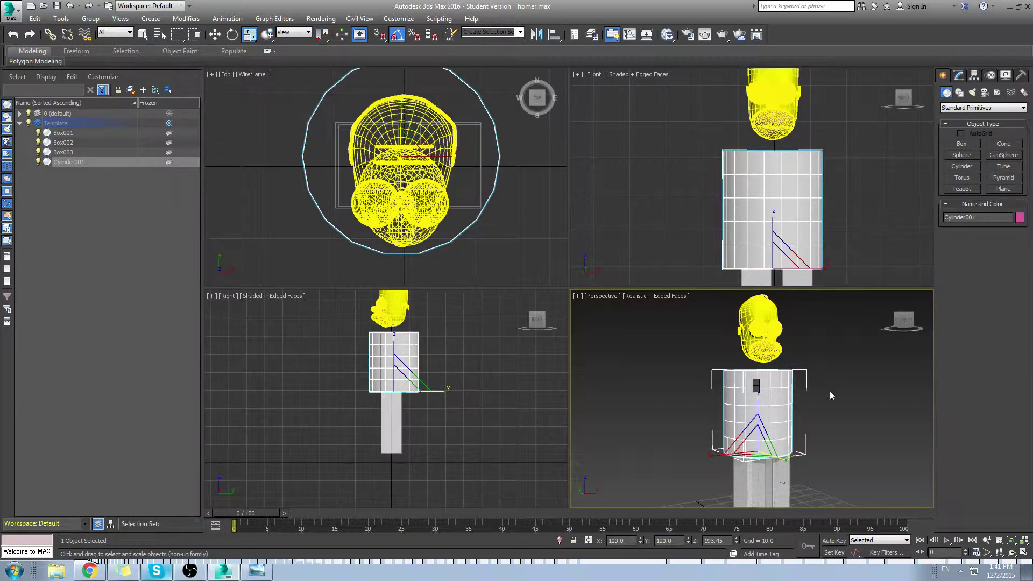
click(961, 76)
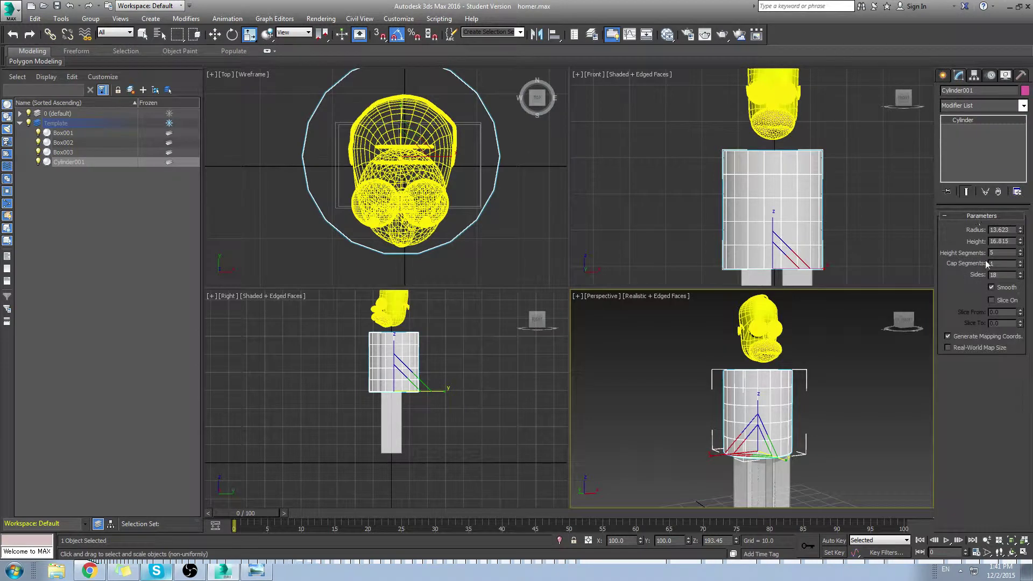
click(1020, 250)
click(1020, 260)
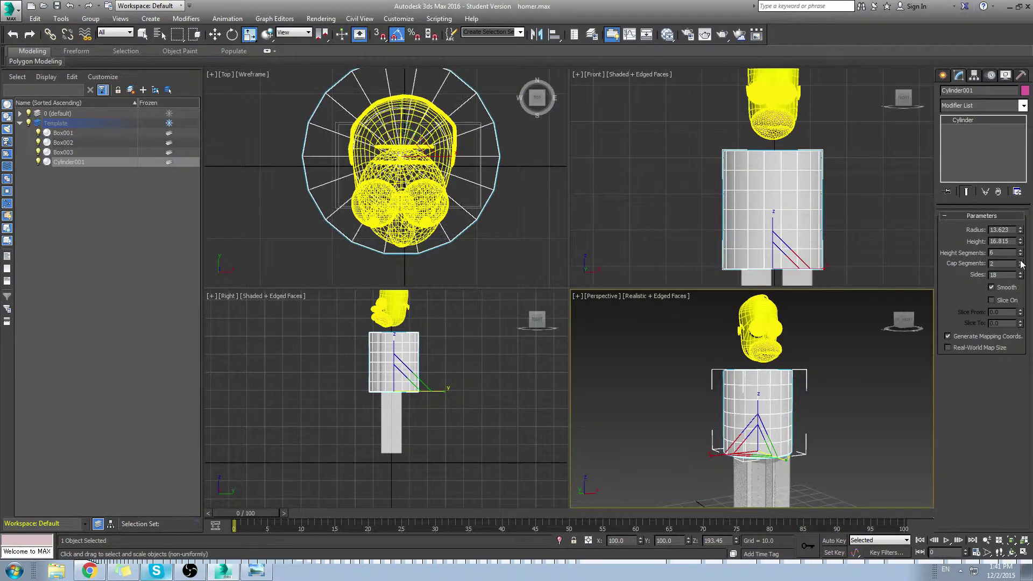
click(1020, 277)
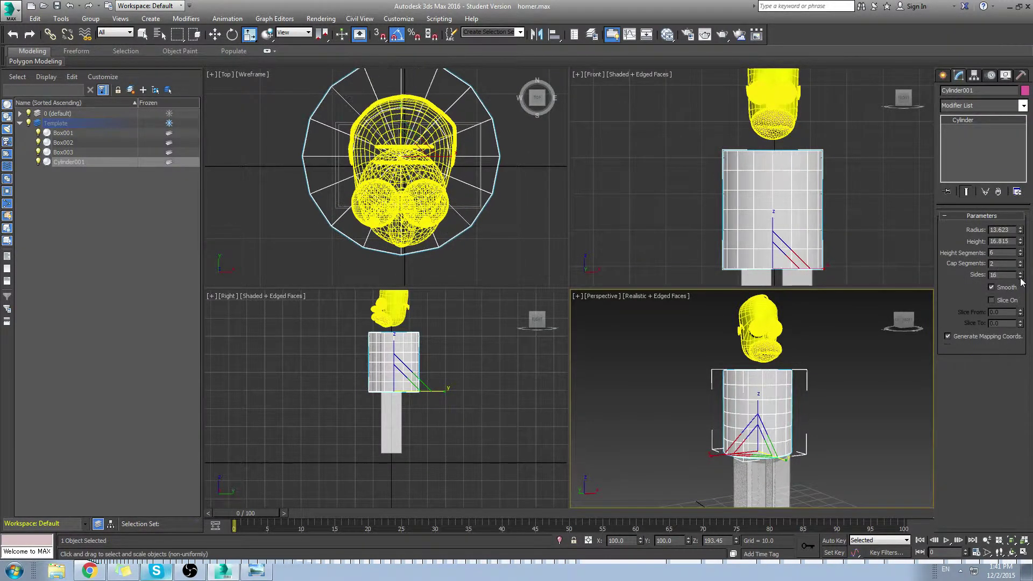
Convert the cylinder to an Editable Mesh and enter Vertex sub-object mode.
click(798, 201)
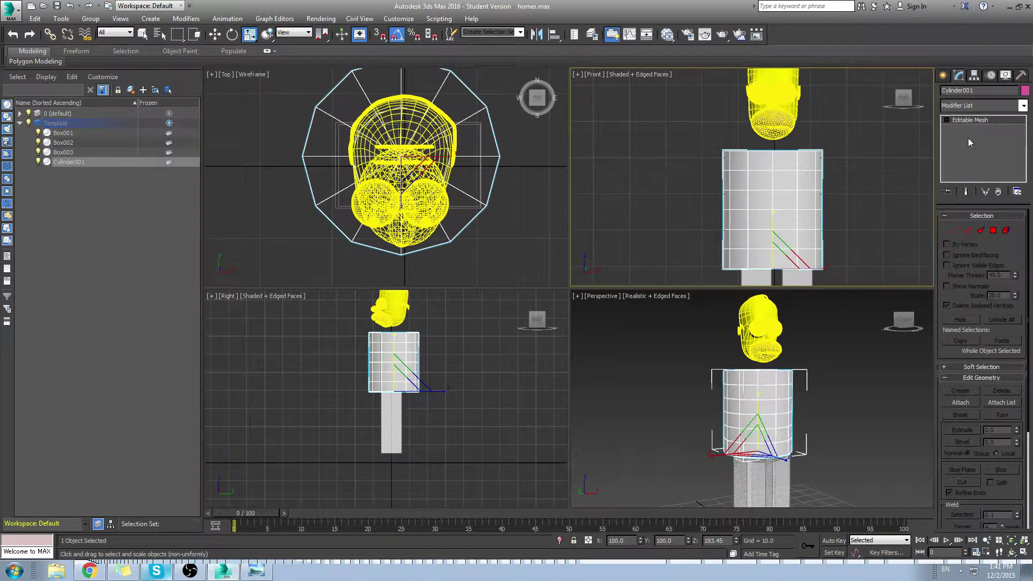
right_click(950, 122)
click(954, 125)
click(966, 128)
Taper the upper torso by scaling its upper vertex rows inward, then scale the top two rows to about 93%.
scroll(712, 219, up, 2)
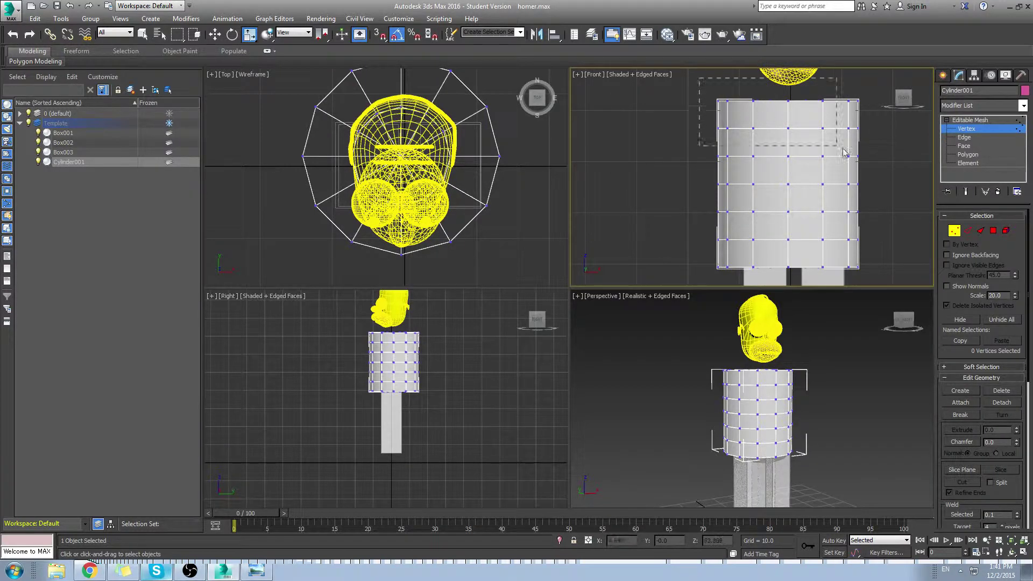
drag(860, 173, 861, 174)
drag(794, 120, 787, 86)
key(w)
drag(703, 81, 862, 127)
key(r)
drag(794, 94, 794, 103)
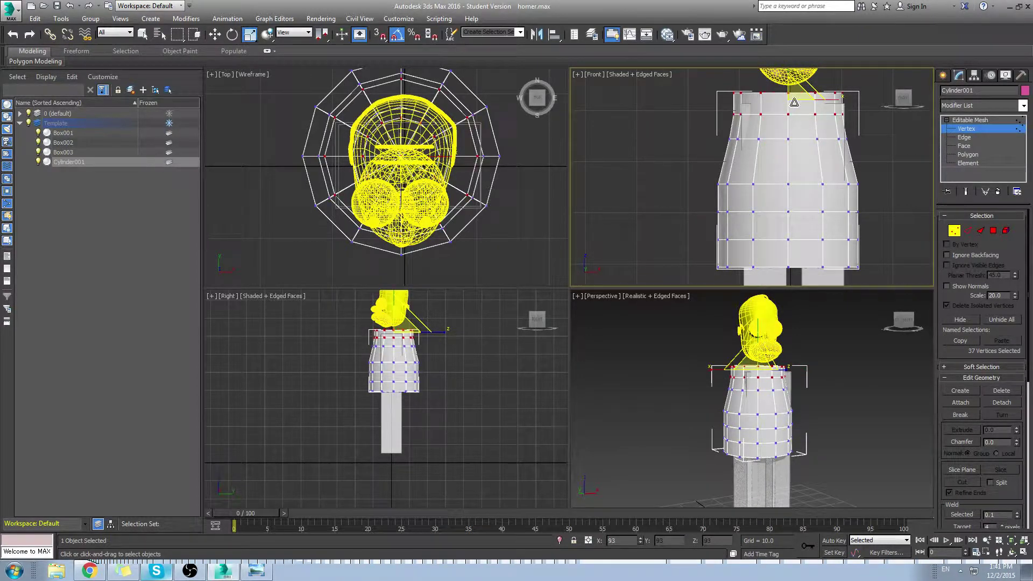
Fine-tune the scale of the torso's uppermost vertex row.
click(720, 83)
drag(720, 84, 850, 107)
middle_drag(791, 93, 787, 127)
drag(785, 124, 784, 127)
Scale the two vertex rows across the belly outward to round the torso's middle.
middle_drag(755, 260, 655, 172)
scroll(366, 377, up, 5)
drag(309, 376, 522, 413)
mouse_move(409, 387)
mouse_down()
mouse_move(424, 378)
mouse_move(411, 386)
mouse_up()
drag(324, 358, 498, 372)
drag(419, 358, 419, 357)
Move the chest and upper-belly vertex rows vertically to space them more evenly along the torso.
drag(330, 304, 505, 330)
middle_drag(396, 309, 399, 348)
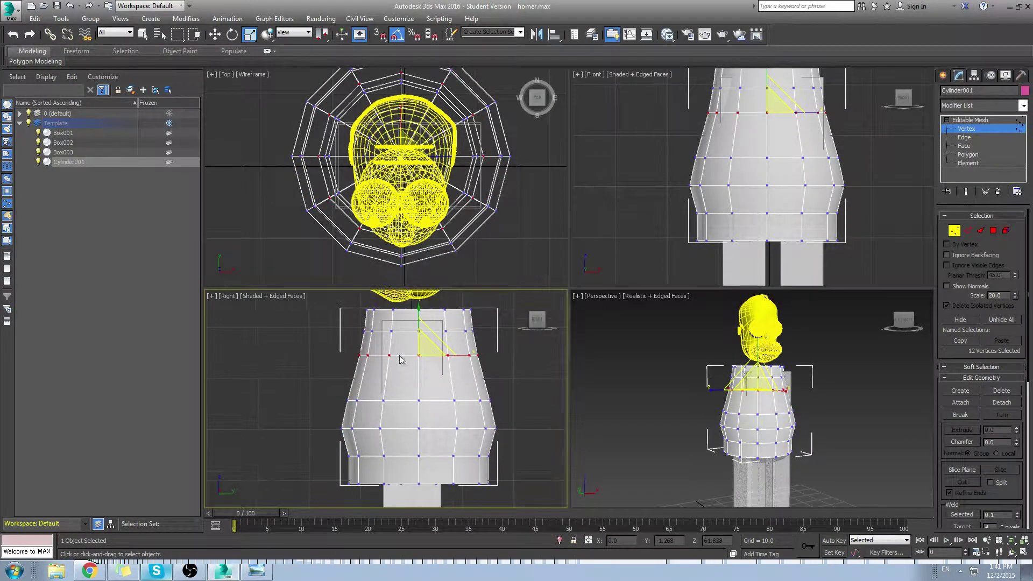
key(w)
mouse_move(417, 322)
mouse_down()
mouse_move(413, 355)
mouse_move(416, 297)
mouse_move(420, 322)
mouse_up()
key(r)
key(w)
drag(307, 391, 565, 414)
mouse_move(423, 373)
mouse_down()
mouse_move(421, 363)
mouse_move(421, 389)
mouse_up()
Scale the three lowest vertex rows outward one by one to widen the belly and hem of the torso.
key(r)
drag(319, 422, 515, 445)
drag(420, 425, 425, 418)
drag(549, 472, 549, 472)
drag(426, 451, 430, 437)
drag(319, 475, 537, 505)
drag(422, 473, 425, 463)
click(558, 407)
mouse_move(803, 427)
alt+middle_down()
mouse_move(726, 428)
mouse_move(834, 417)
mouse_move(795, 414)
alt+middle_up()
Scale the two vertex rows where the chest meets the belly so they sit slightly closer together.
middle_drag(351, 356, 351, 385)
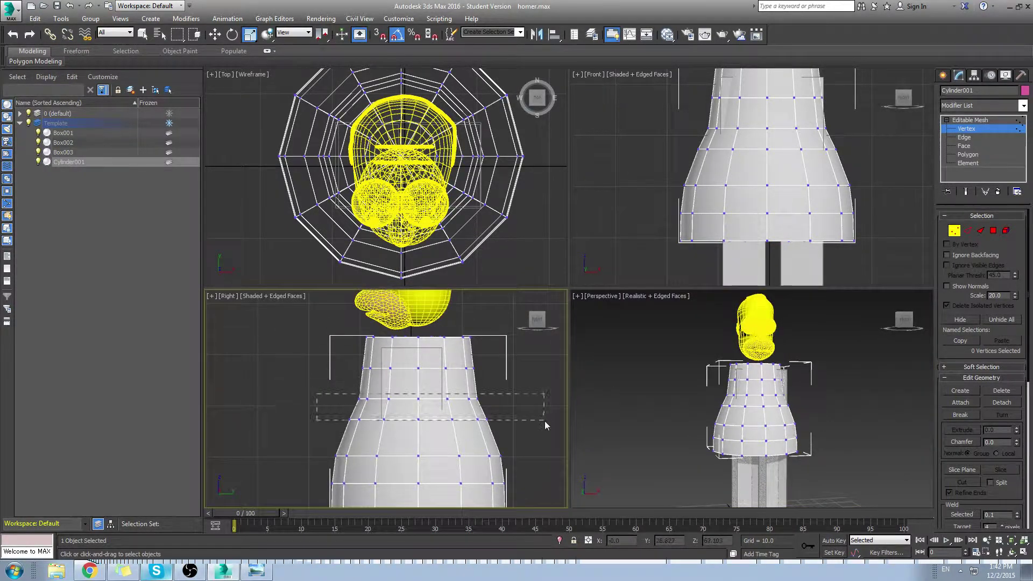
key(w)
drag(547, 420, 502, 430)
key(r)
drag(415, 363, 409, 388)
Try to rescale the 12-vertex ring around the lower belly.
alt+middle_drag(838, 412, 662, 413)
click(832, 423)
drag(880, 429, 880, 428)
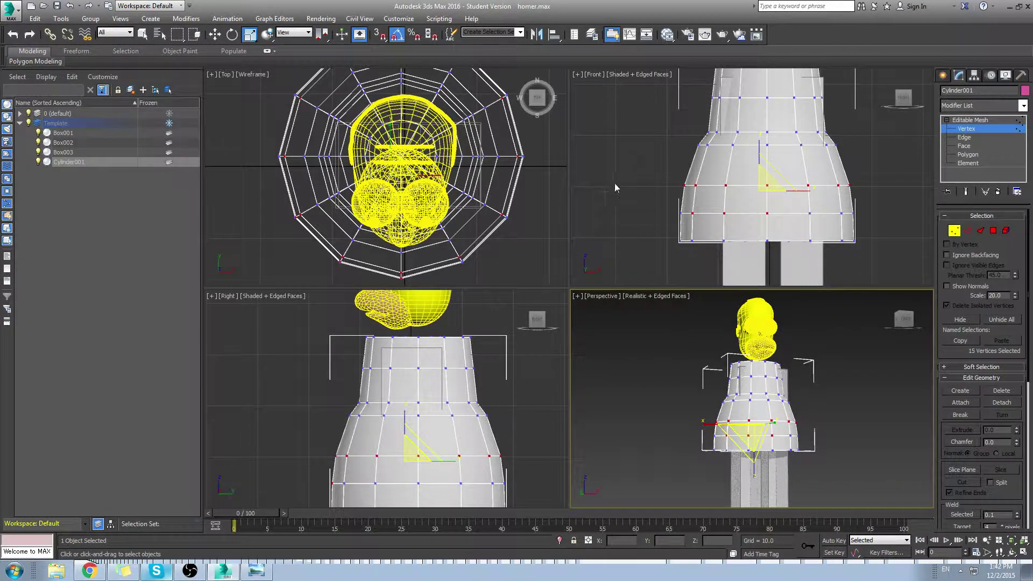
alt+drag(608, 179, 937, 199)
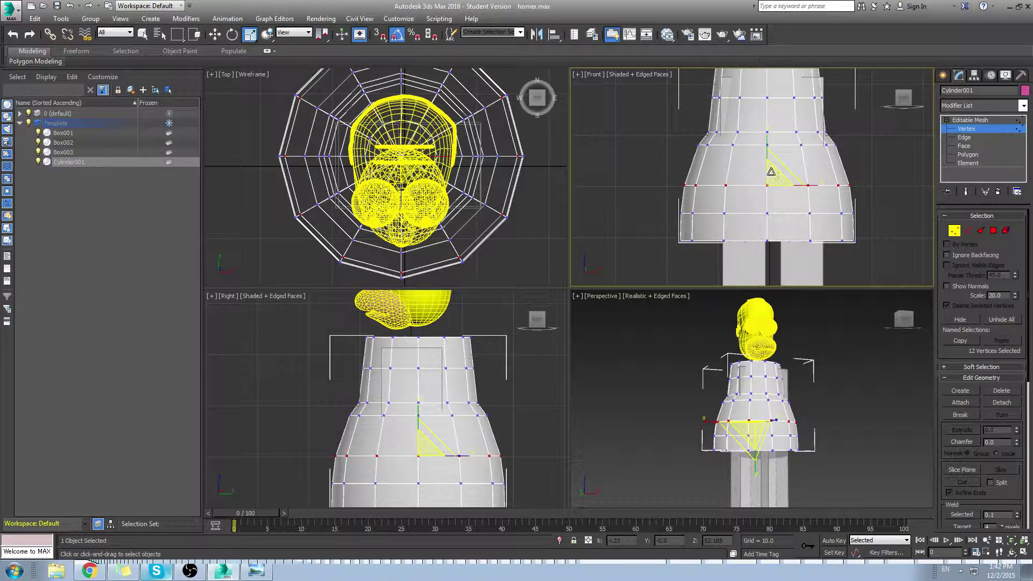
drag(774, 177, 785, 236)
alt+middle_drag(774, 398, 678, 418)
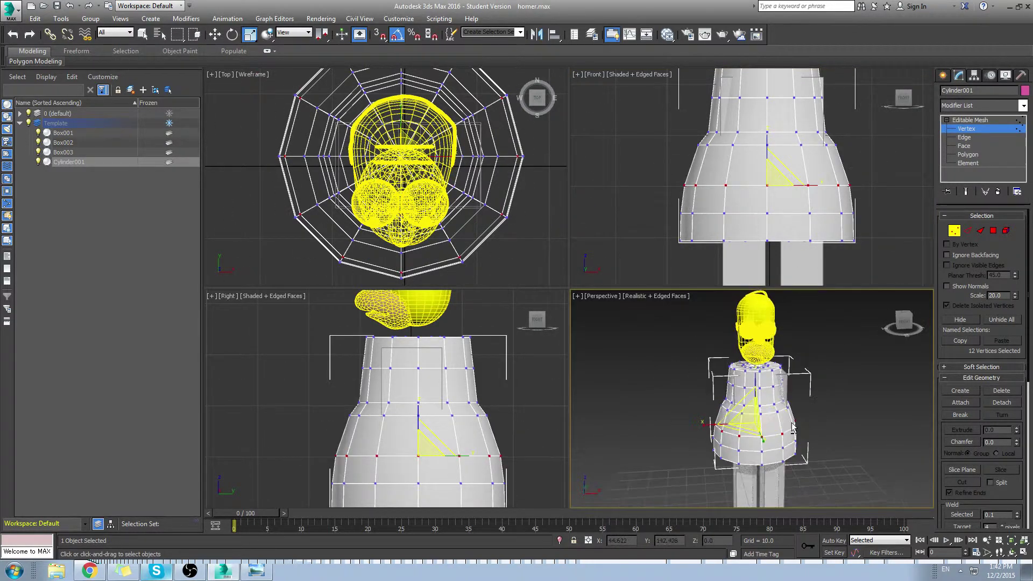
drag(792, 426, 797, 427)
In Polygon mode, delete the torso's top and bottom cap faces, keeping the side faces.
click(968, 147)
click(965, 155)
alt+middle_drag(778, 430, 753, 411)
middle_drag(355, 425, 371, 368)
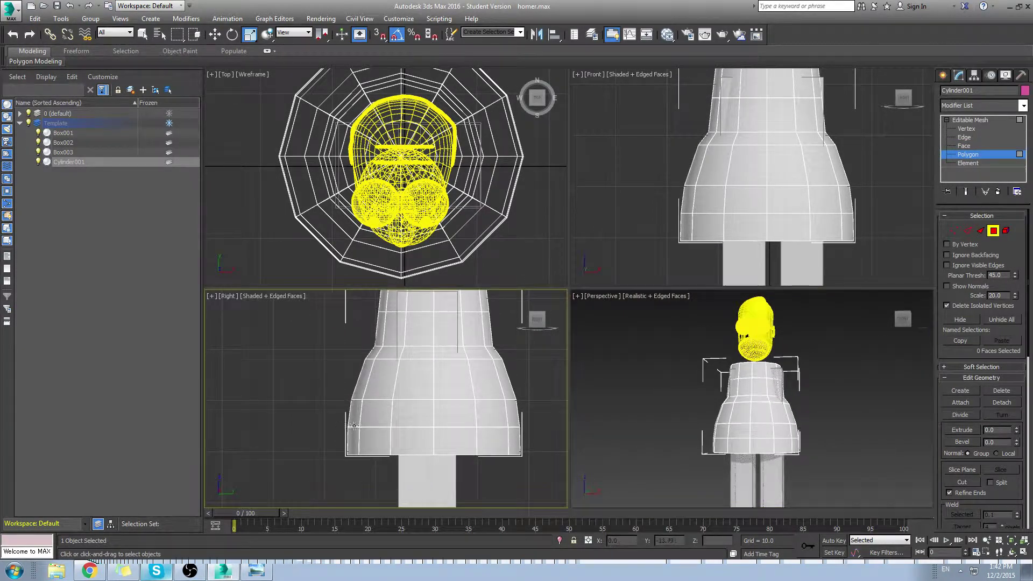
drag(285, 429, 537, 447)
mouse_move(766, 457)
alt+middle_down()
mouse_move(776, 413)
mouse_move(774, 455)
alt+middle_up()
middle_drag(392, 293, 392, 394)
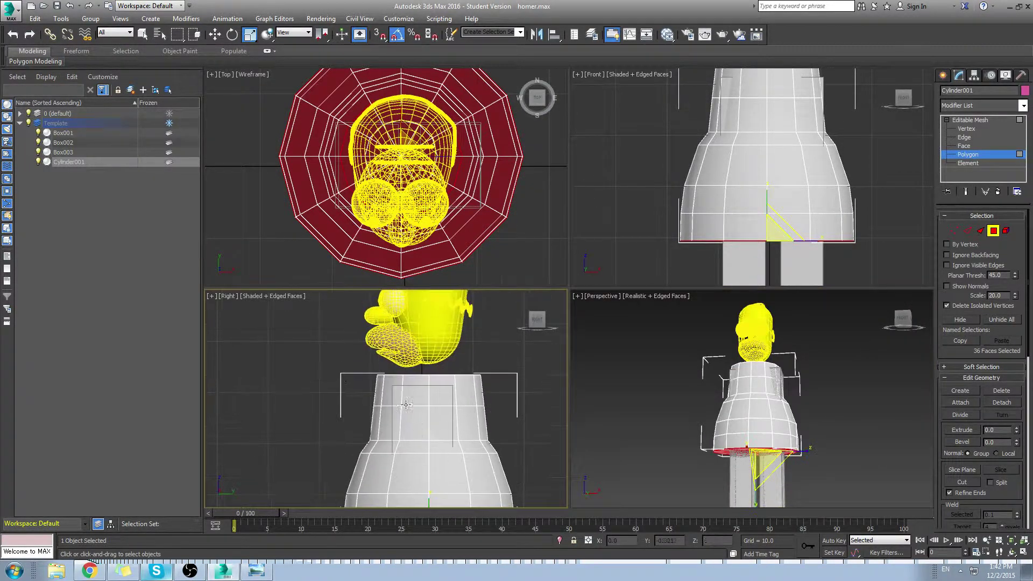
drag(536, 389, 543, 398)
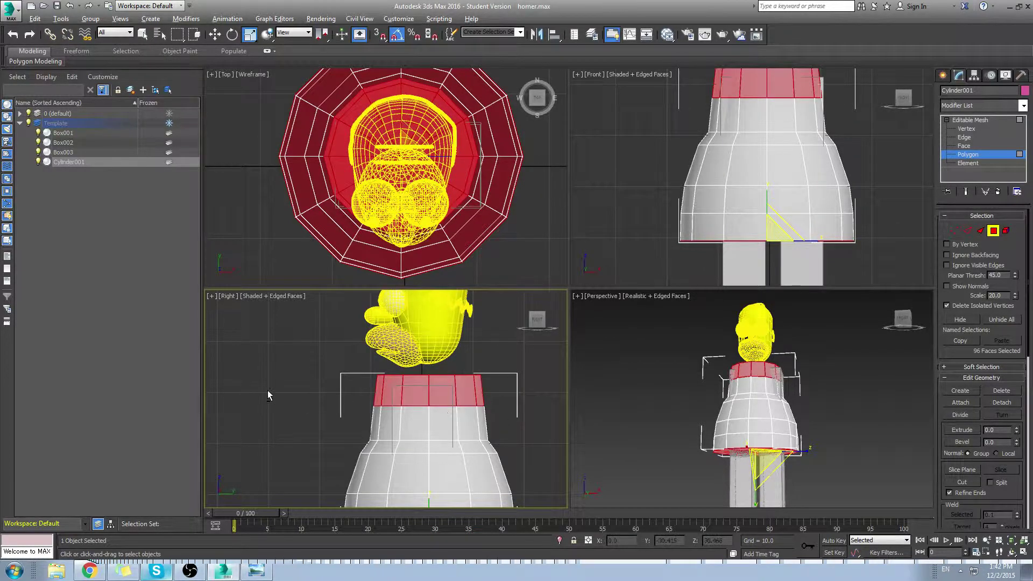
drag(266, 389, 516, 463)
alt+middle_drag(775, 312, 732, 393)
click(677, 416)
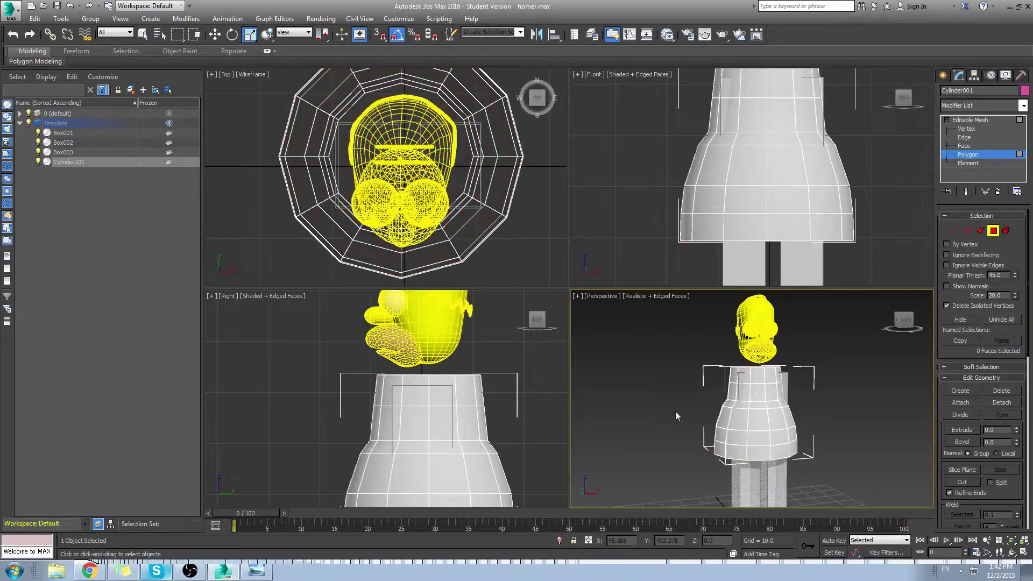
Lower the front centre vertex of the torso's top rim to form a V-shaped neckline.
alt+middle_drag(825, 355, 695, 376)
scroll(722, 387, up, 5)
click(695, 376)
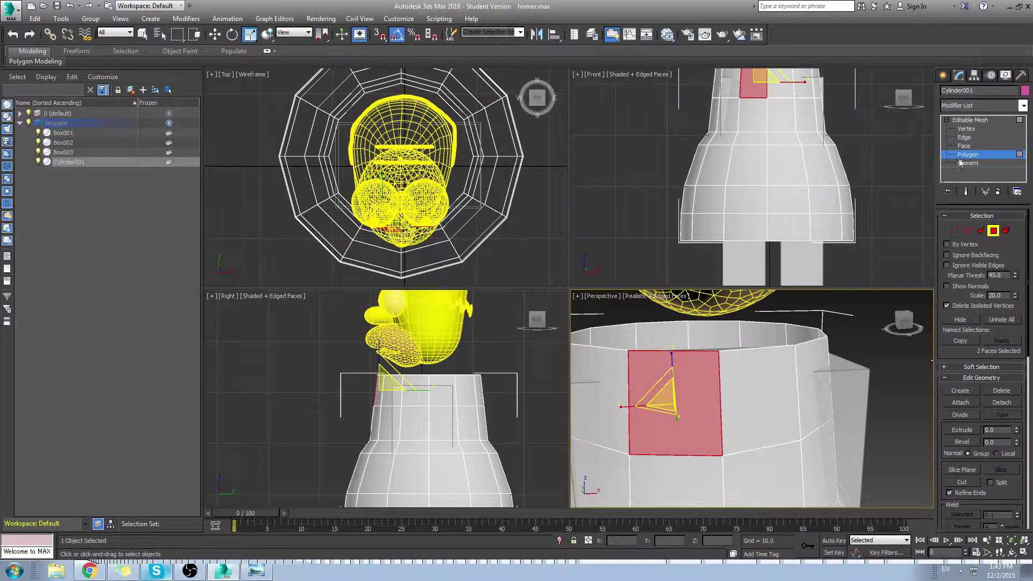
click(966, 129)
middle_drag(744, 120, 744, 226)
scroll(738, 226, up, 3)
click(781, 167)
key(w)
drag(783, 142, 773, 181)
In Edge mode, select the ten top rim edges outside the V neckline and scale them inward to narrow the neck opening.
click(970, 138)
middle_drag(605, 331, 710, 425)
click(698, 433)
click(691, 435)
ctrl+click(654, 415)
ctrl+click(660, 398)
ctrl+click(693, 385)
ctrl+click(718, 379)
alt+middle_drag(883, 421, 679, 436)
ctrl+click(622, 411)
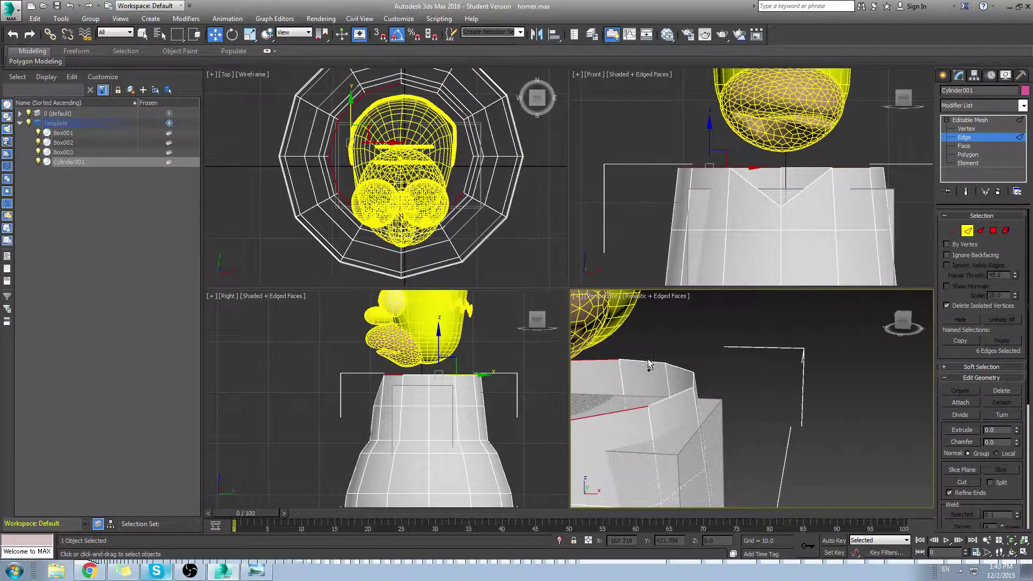
ctrl+click(650, 366)
ctrl+click(679, 369)
ctrl+click(695, 383)
ctrl+click(682, 394)
alt+middle_drag(682, 394, 702, 418)
middle_drag(771, 172, 753, 208)
scroll(773, 215, down, 2)
scroll(753, 207, up, 2)
scroll(755, 199, down, 2)
scroll(758, 189, up, 2)
key(r)
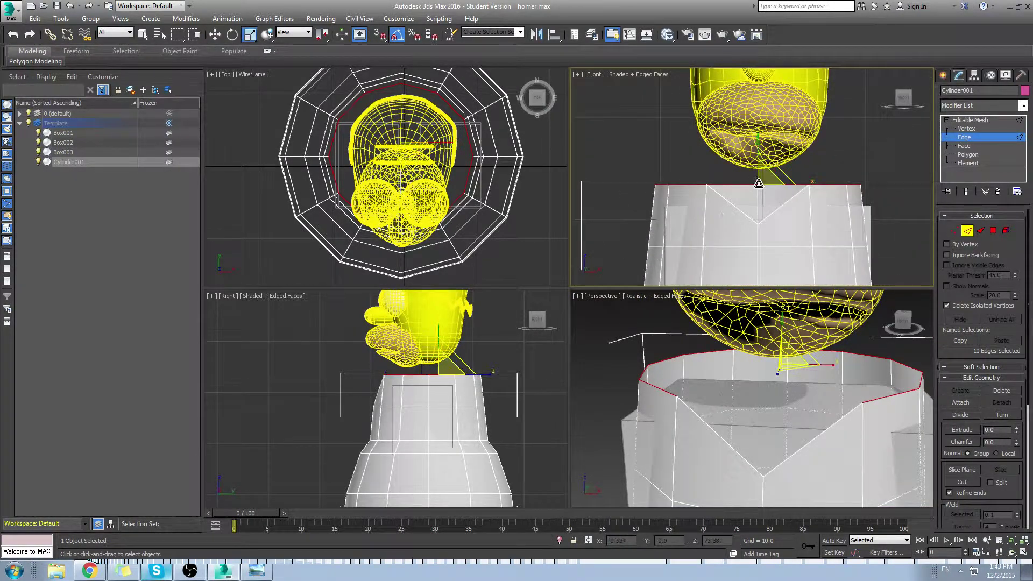
mouse_move(761, 182)
mouse_down()
mouse_move(757, 209)
mouse_move(757, 197)
mouse_up()
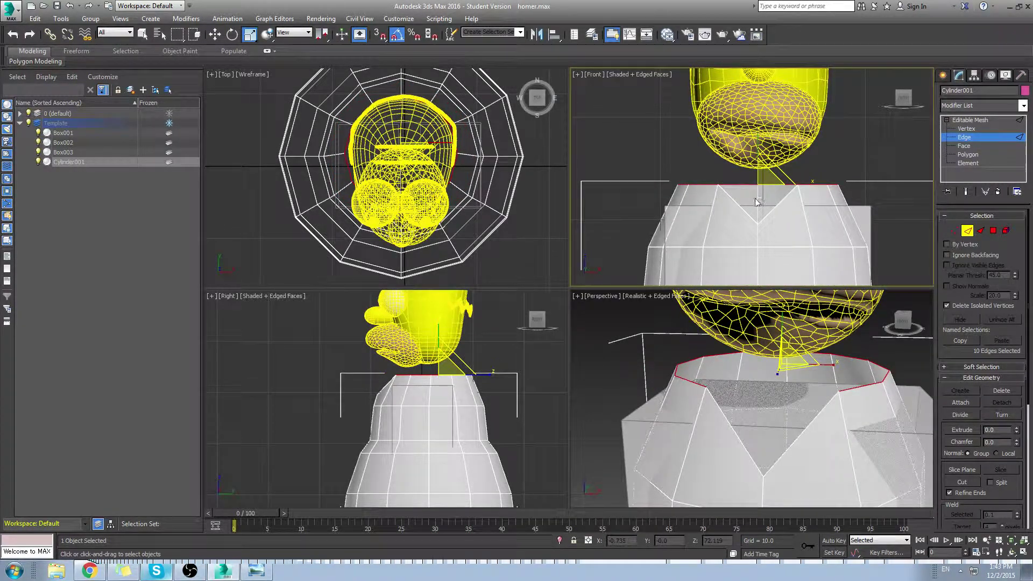
Extrude the selected neck edges upward twice to build two collar segments.
key(w)
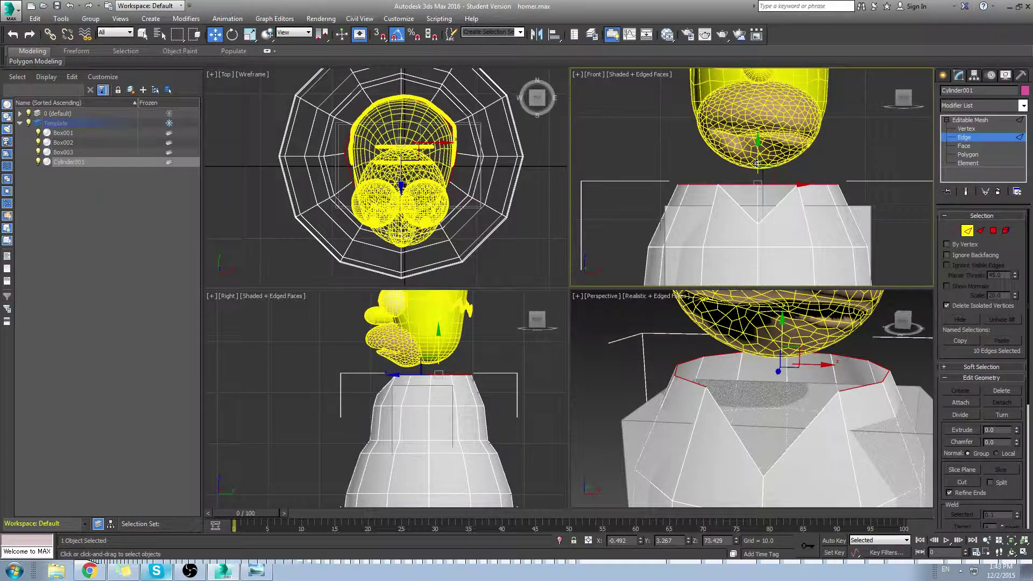
shift+drag(757, 163, 758, 141)
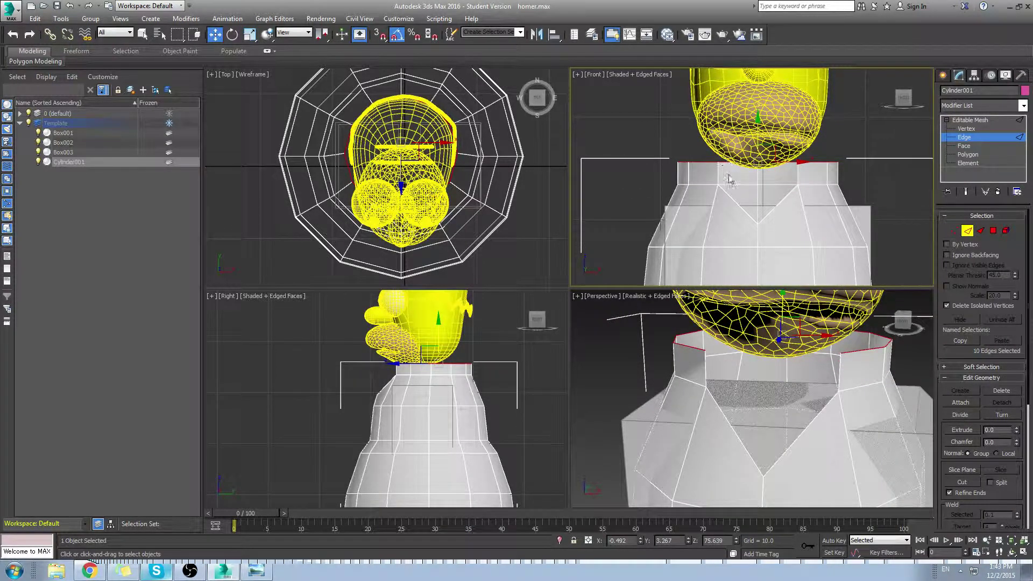
key(r)
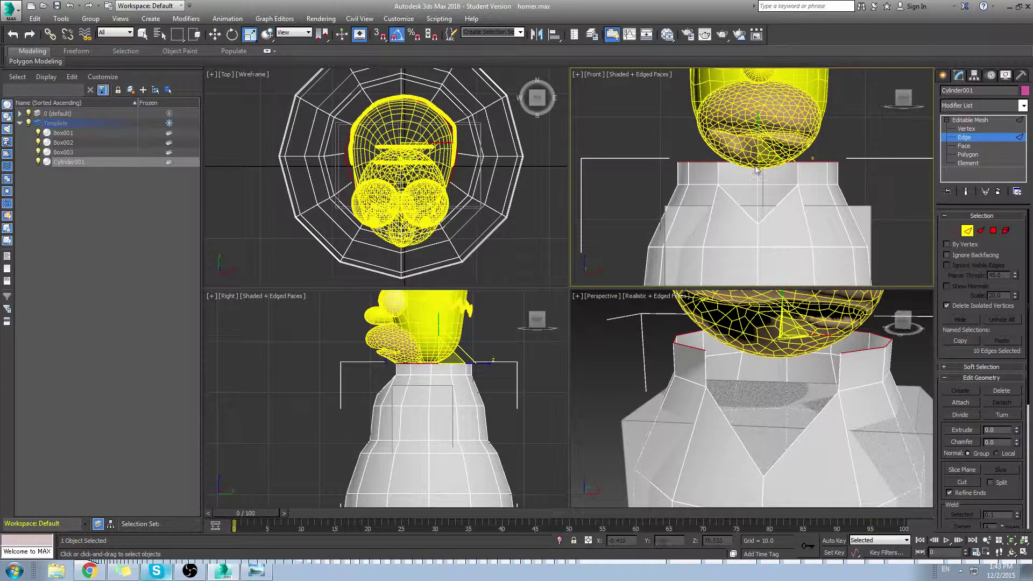
key(w)
drag(757, 153, 756, 132)
Scale the collar's free edges outward and lower them below the neck rim to fold the collar over.
key(r)
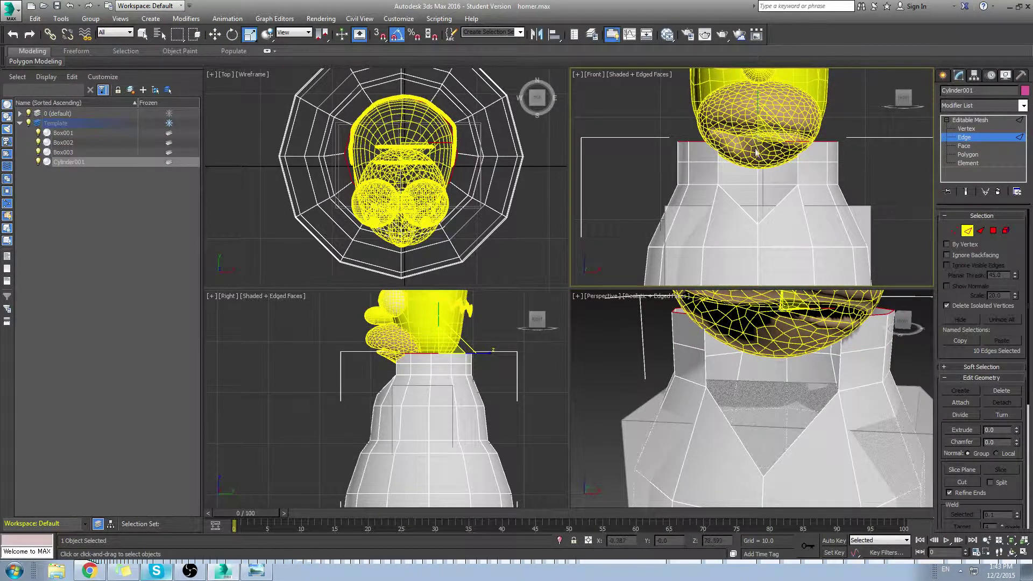
drag(763, 141, 758, 120)
key(w)
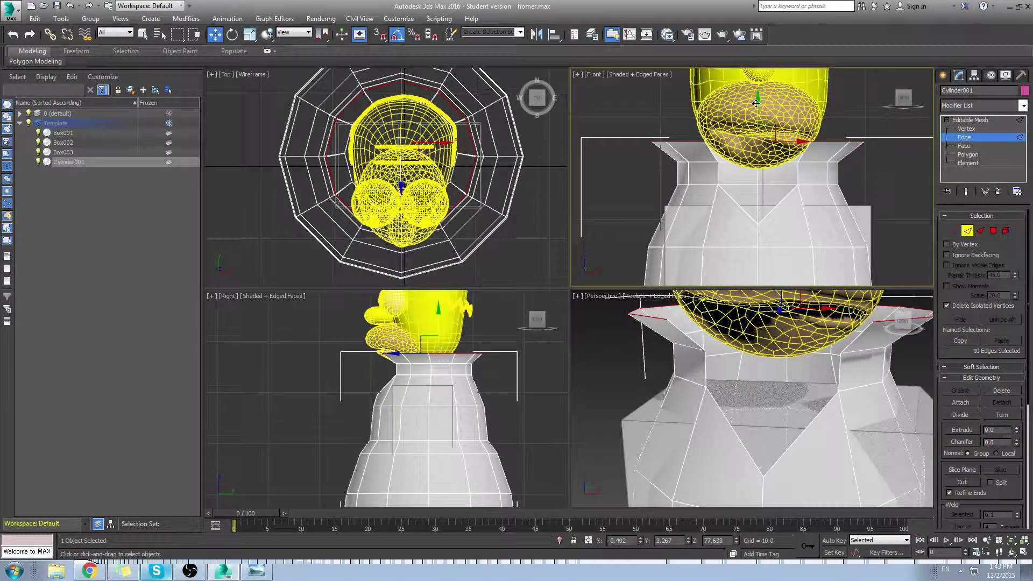
drag(761, 116, 756, 168)
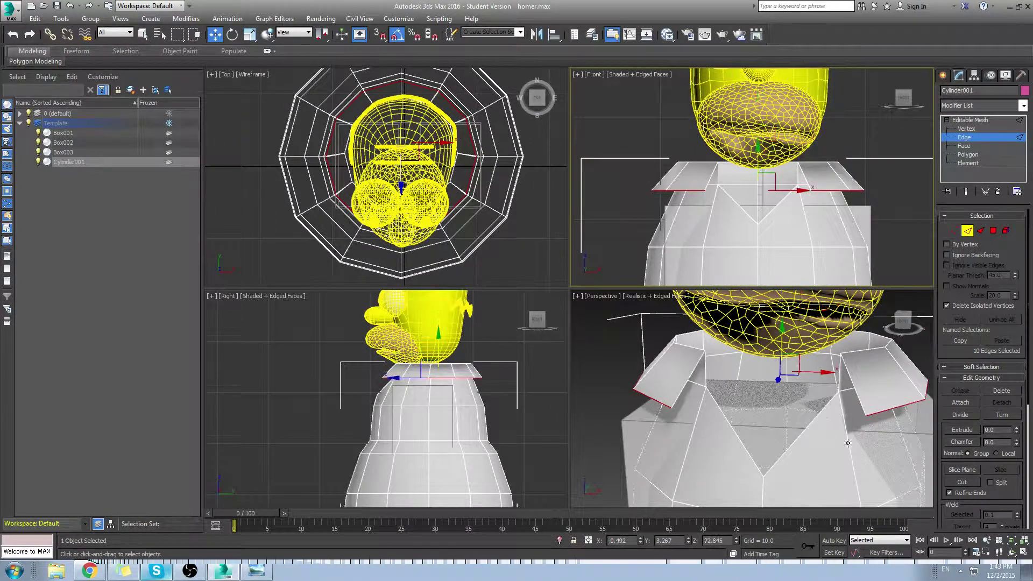
Reshape the V neckline in Vertex mode by narrowing its two upper corner vertices and raising them and the bottom vertex.
key(1)
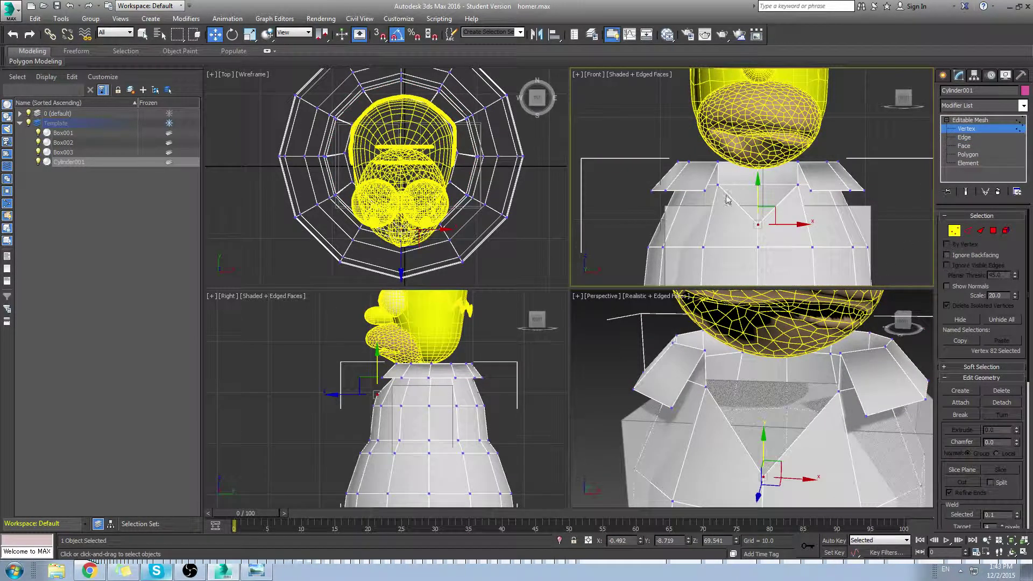
click(718, 184)
ctrl+click(797, 186)
key(r)
drag(797, 185, 778, 199)
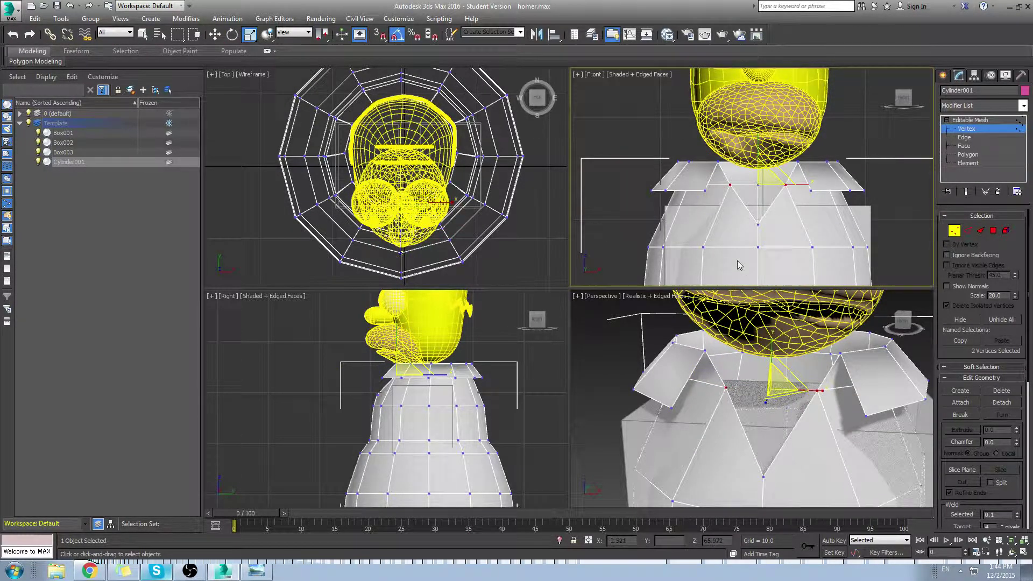
click(757, 224)
key(w)
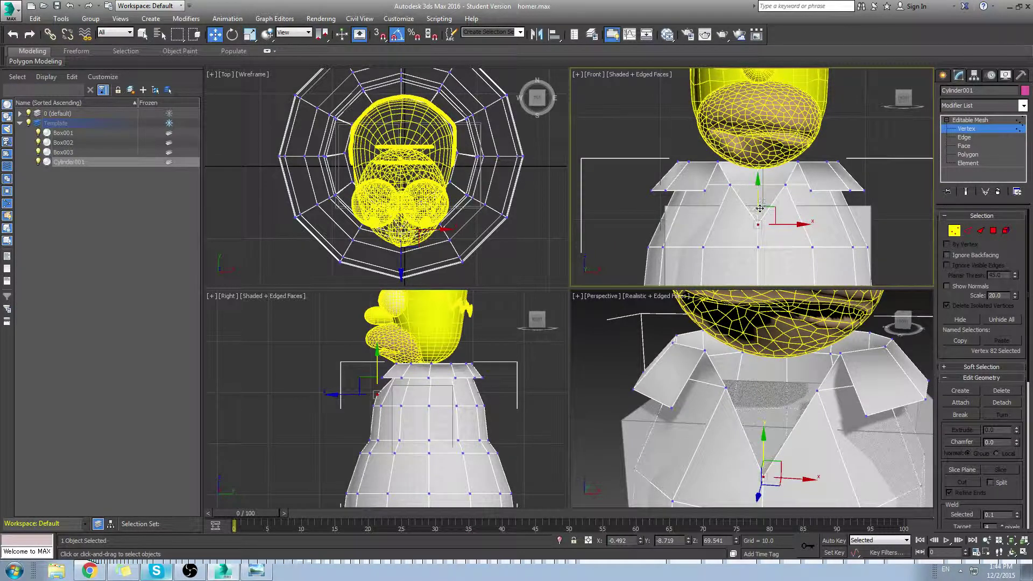
drag(759, 208, 745, 200)
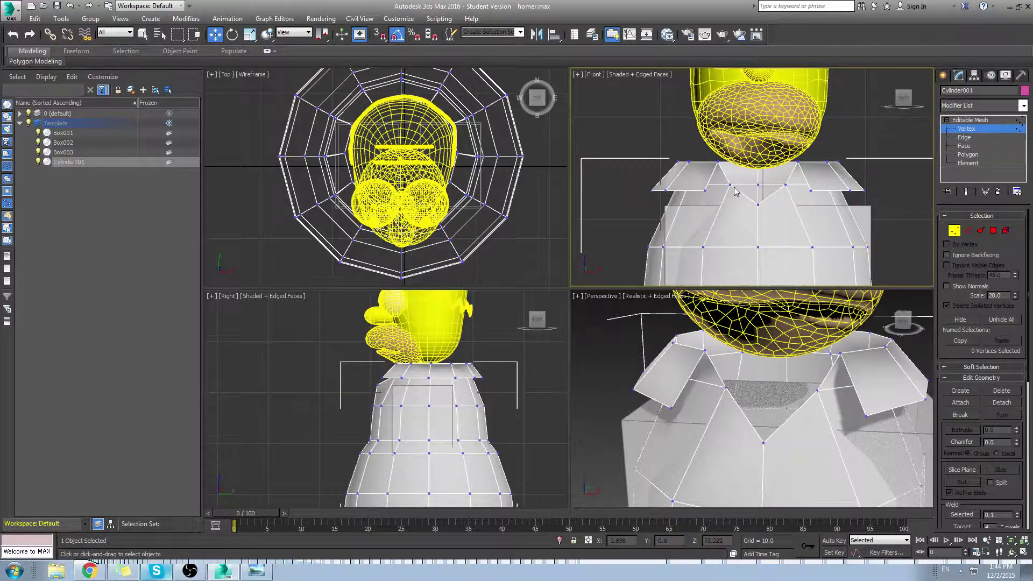
click(729, 185)
ctrl+click(785, 185)
drag(758, 181, 757, 174)
Lower the vertices along the collar's outer edge slightly and deselect them.
click(672, 190)
drag(920, 201, 920, 200)
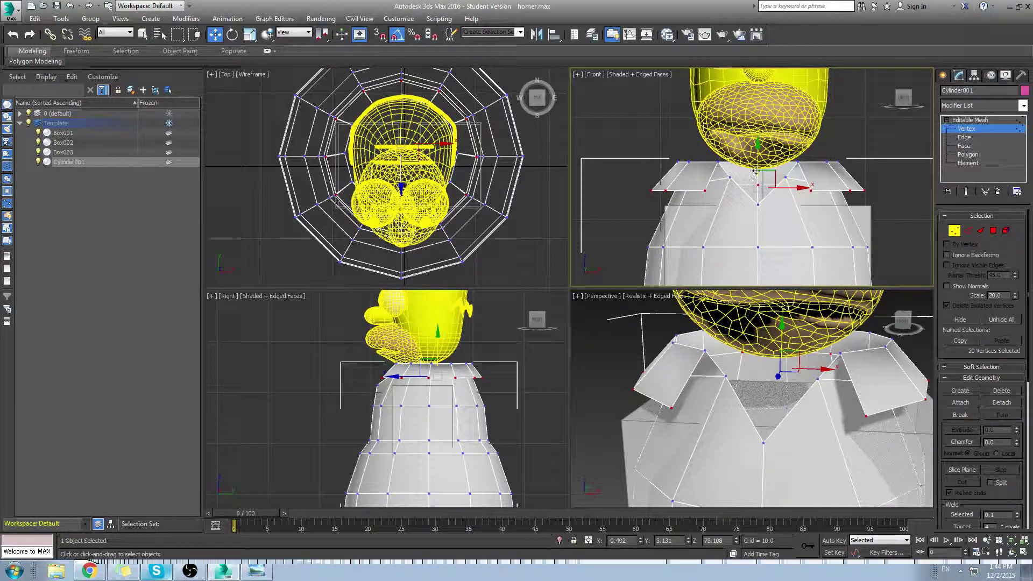
drag(755, 171, 756, 176)
scroll(737, 374, down, 6)
alt+middle_drag(737, 375, 777, 370)
click(837, 345)
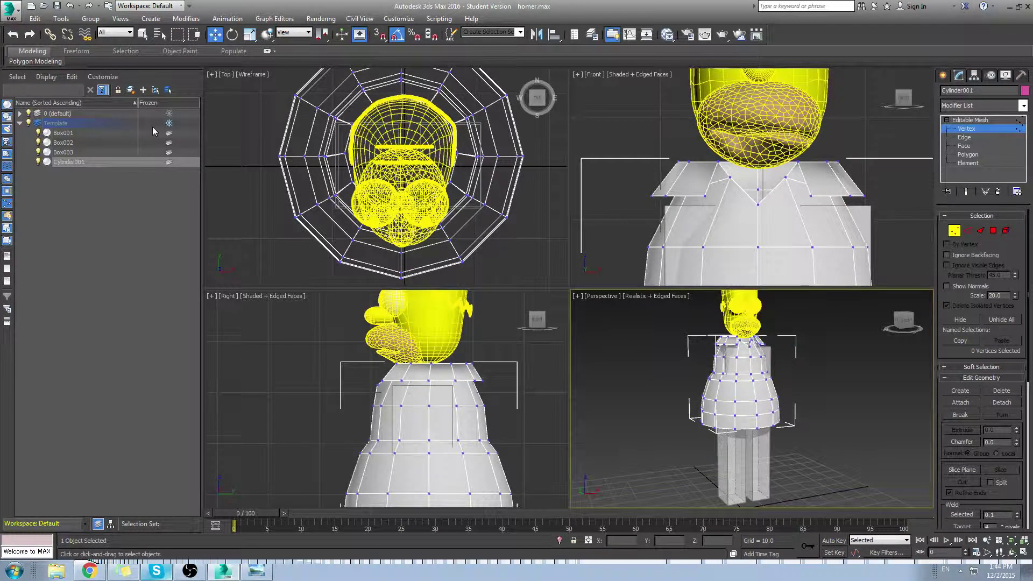
Create a new layer named Final containing the torso cylinder, leaving the layer unfrozen.
click(66, 161)
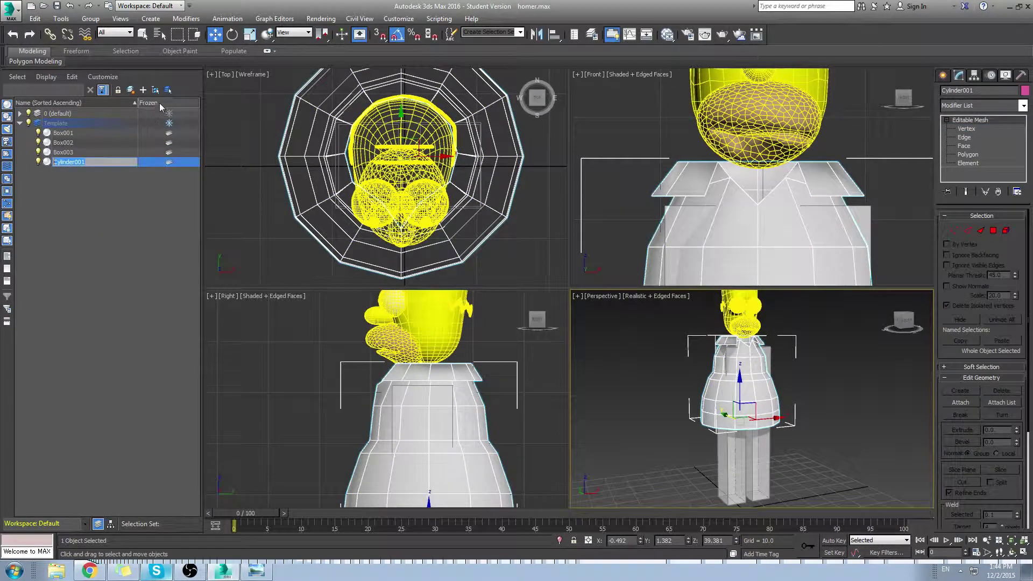
click(130, 90)
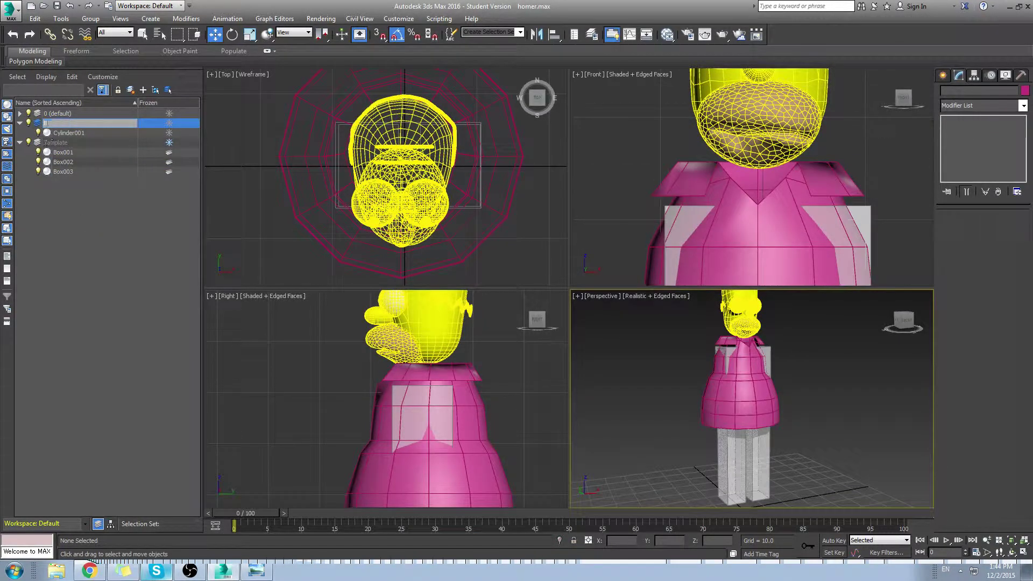
key(Return)
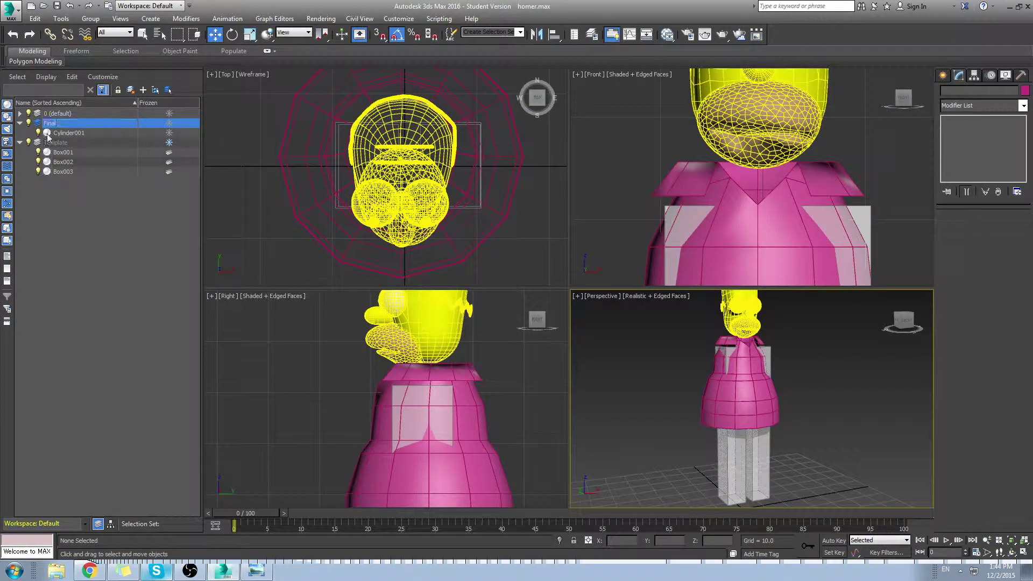
click(705, 379)
click(88, 124)
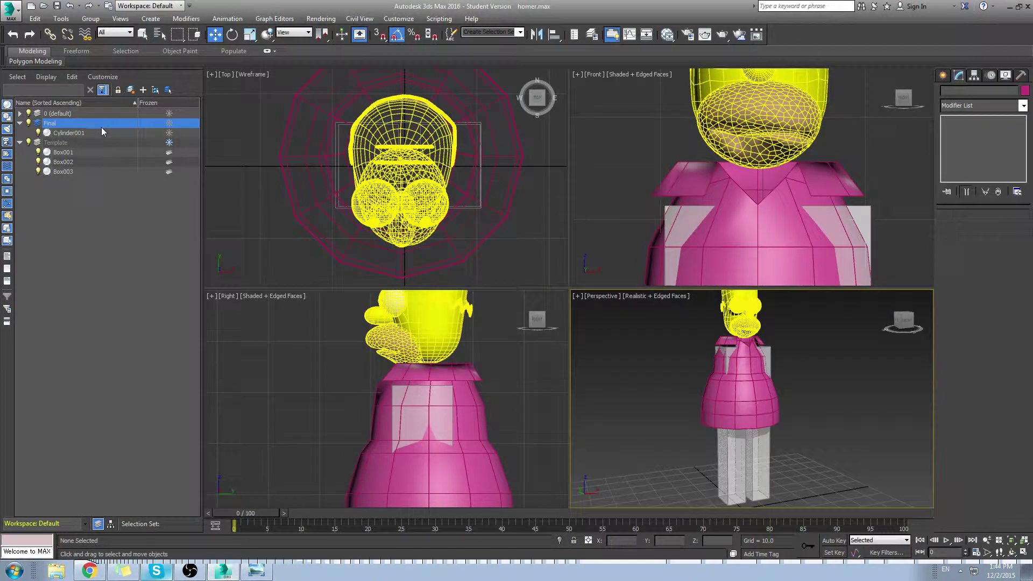
click(169, 124)
click(169, 124)
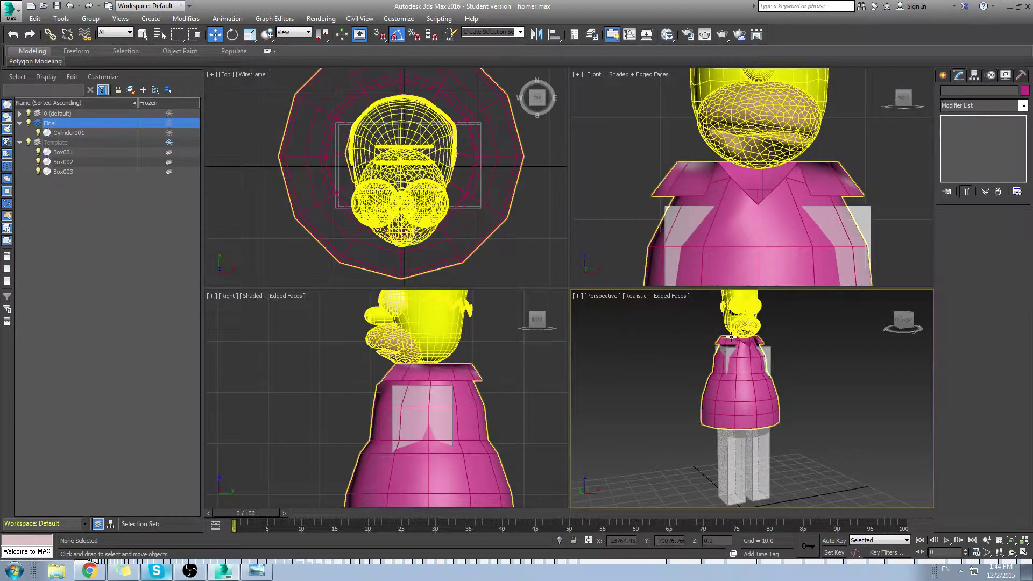
Scale the torso's vertex row just below the collar slightly inward.
middle_drag(768, 193, 746, 205)
scroll(742, 199, down, 5)
scroll(711, 121, up, 7)
scroll(711, 121, up, 4)
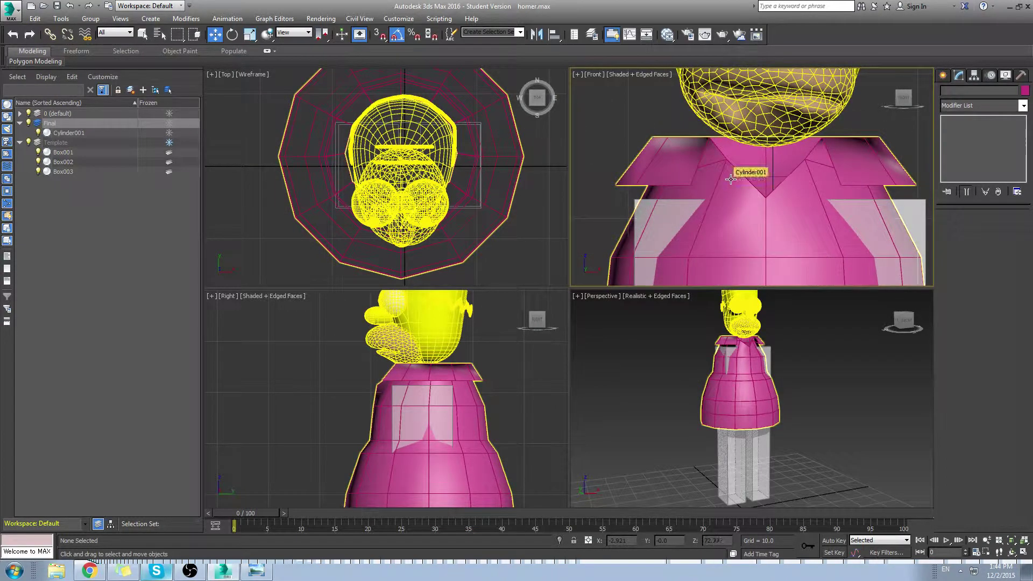
click(911, 206)
click(978, 129)
middle_drag(707, 202, 705, 154)
scroll(705, 155, down, 2)
drag(619, 184, 908, 211)
key(r)
drag(755, 191, 755, 197)
scroll(747, 250, down, 2)
scroll(798, 215, down, 2)
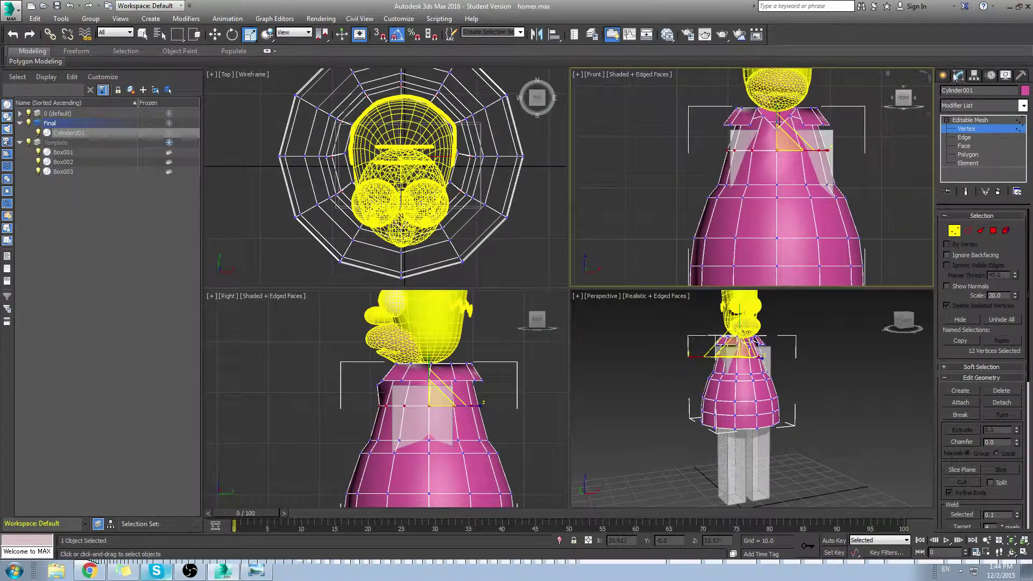
Hide the Template layer and move the torso slightly forward beneath the head.
click(943, 76)
click(27, 143)
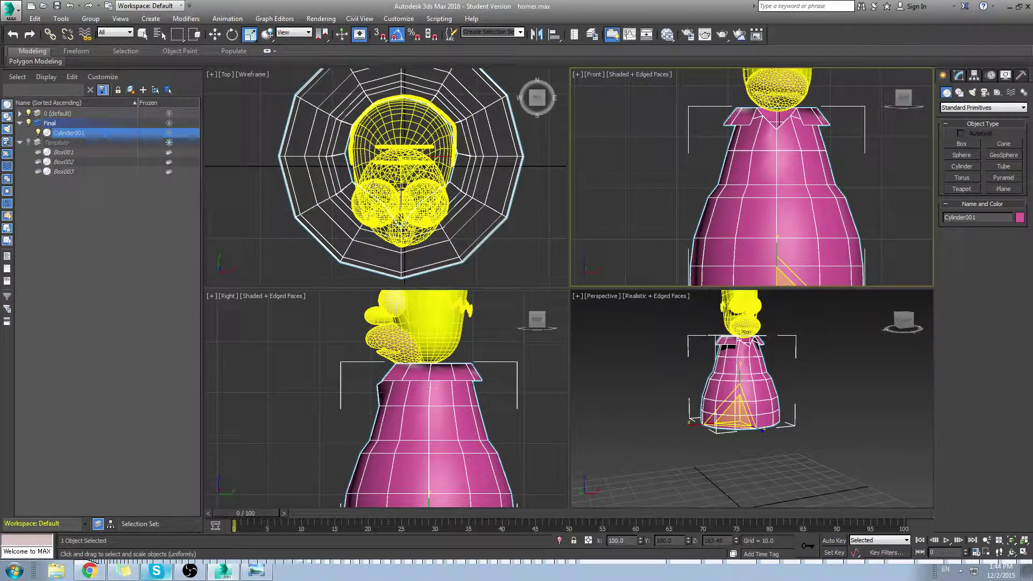
scroll(745, 158, down, 2)
scroll(445, 419, down, 3)
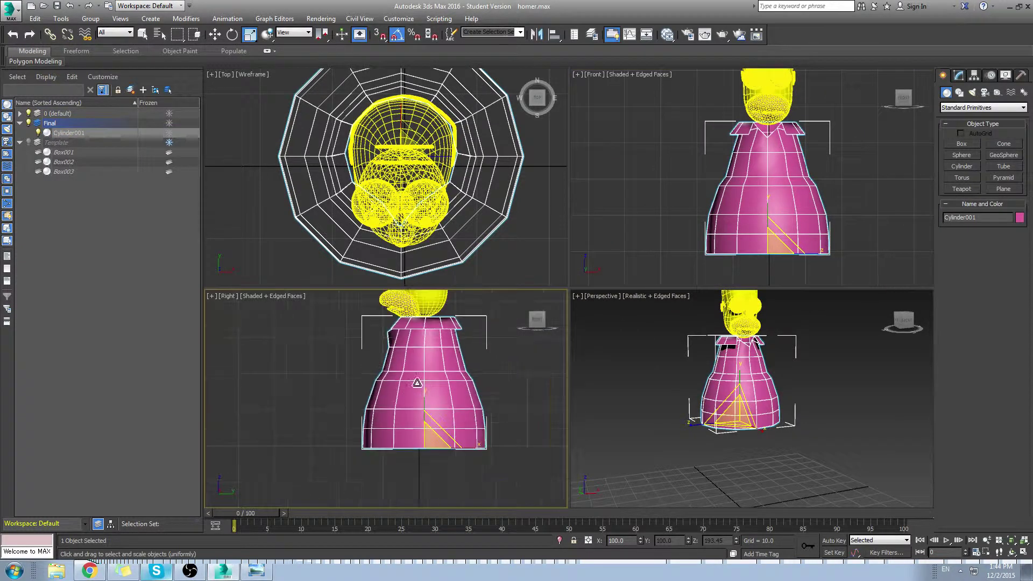
key(w)
drag(437, 451, 434, 451)
click(582, 368)
alt+middle_drag(815, 376, 702, 407)
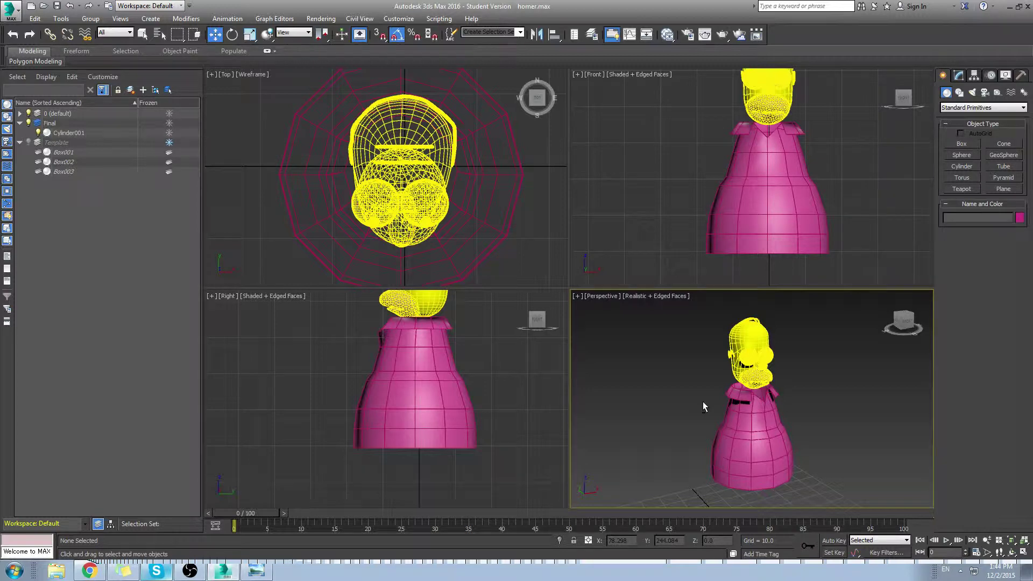
Delete all polygons on one side of the torso's vertical centre line, leaving only the half used for mirroring.
middle_drag(766, 230, 753, 279)
scroll(777, 207, up, 5)
click(725, 199)
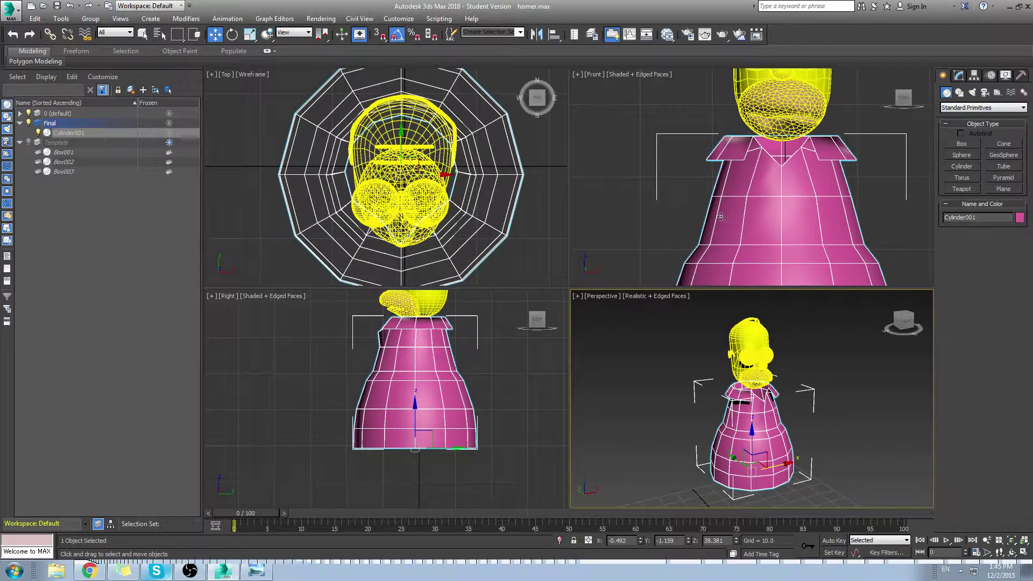
scroll(721, 216, down, 5)
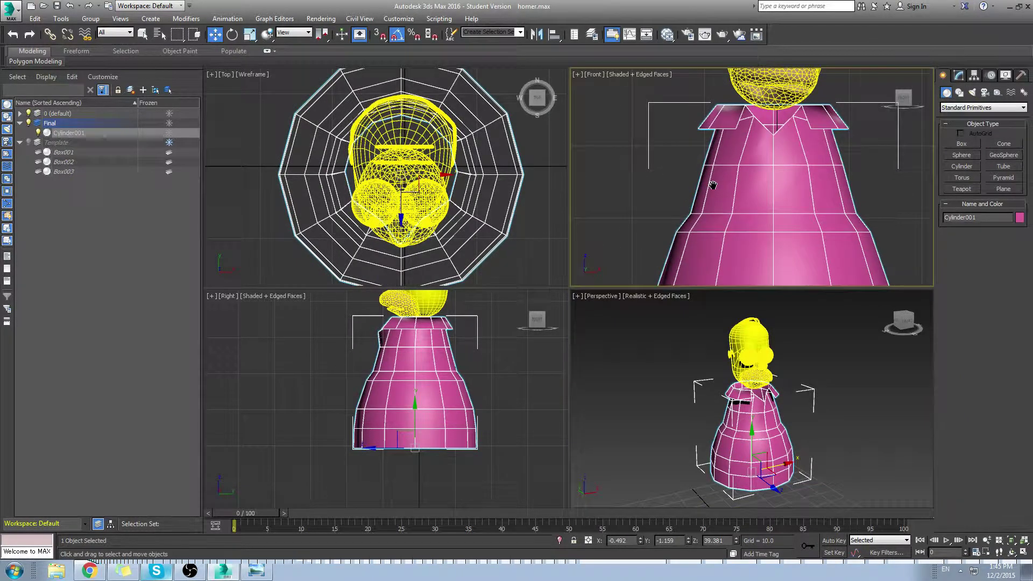
click(958, 75)
click(967, 154)
click(746, 92)
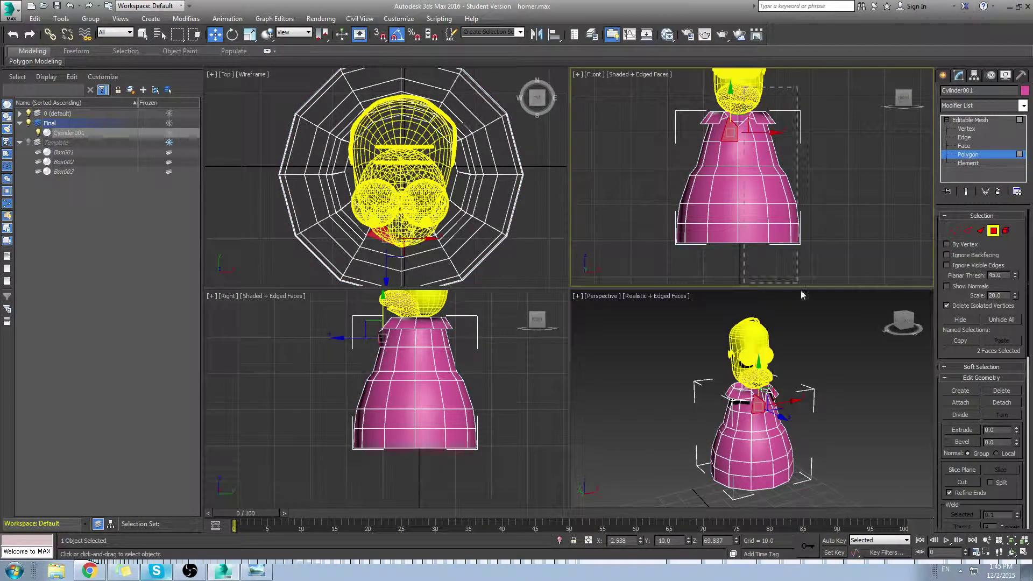
drag(817, 321, 831, 347)
key(Delete)
click(786, 339)
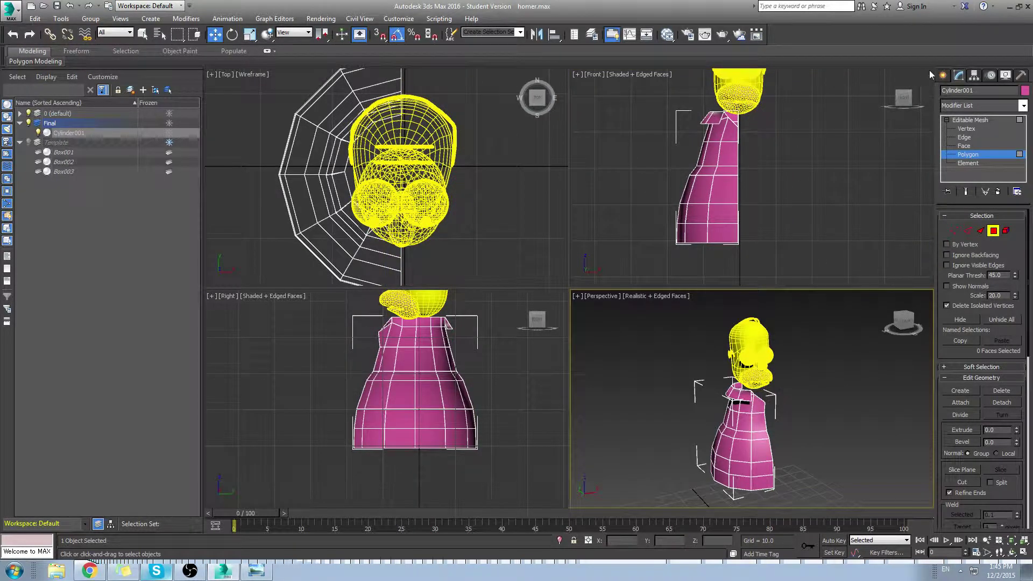
Mirror the remaining torso half across the X axis as an instance with zero offset.
click(941, 75)
click(61, 18)
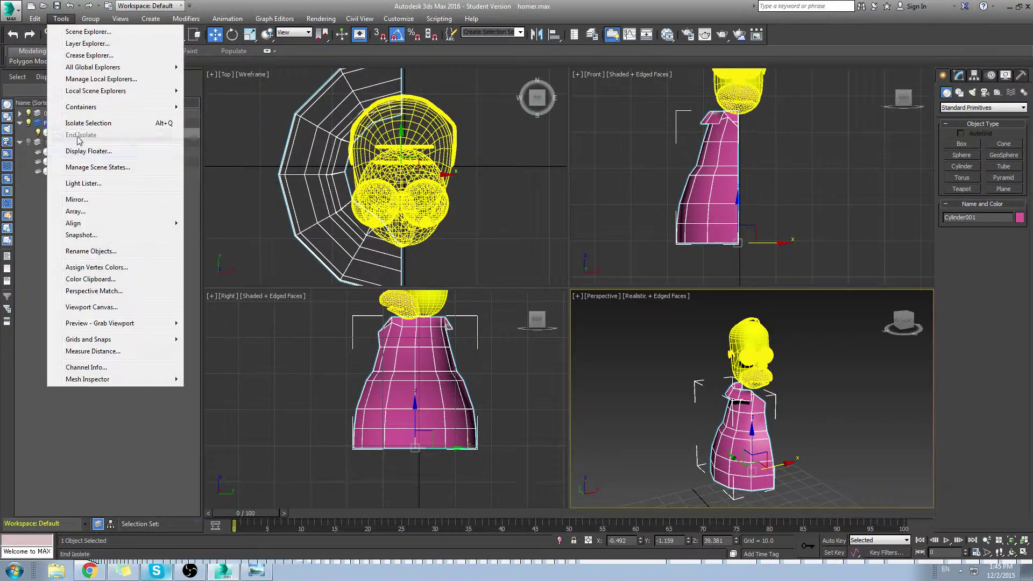
click(75, 200)
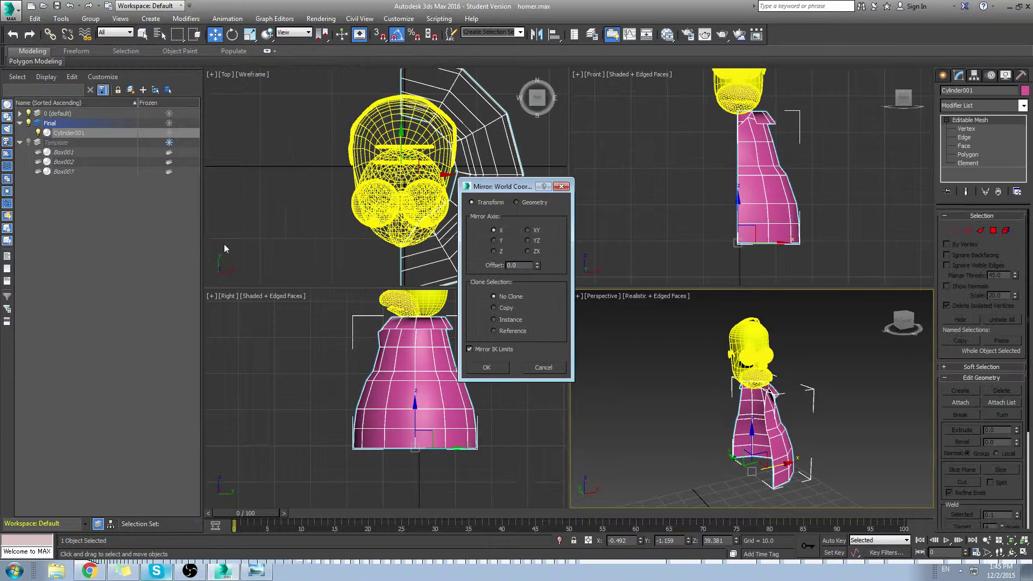
click(494, 320)
click(486, 367)
click(870, 229)
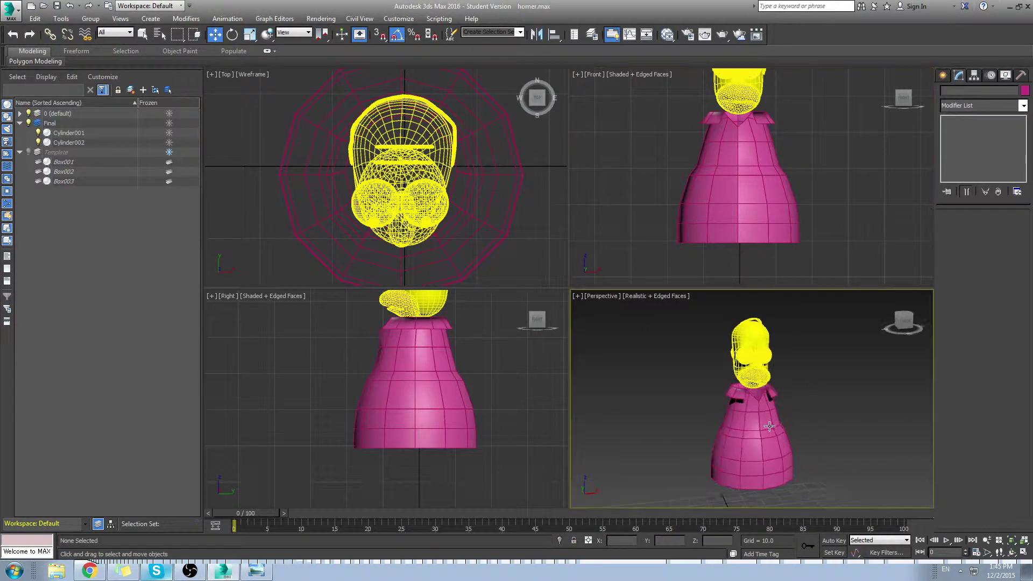
Turn off edged faces in the perspective view and set both torso halves' object colour to white.
mouse_move(768, 425)
alt+middle_down()
mouse_move(790, 423)
mouse_move(783, 430)
alt+middle_up()
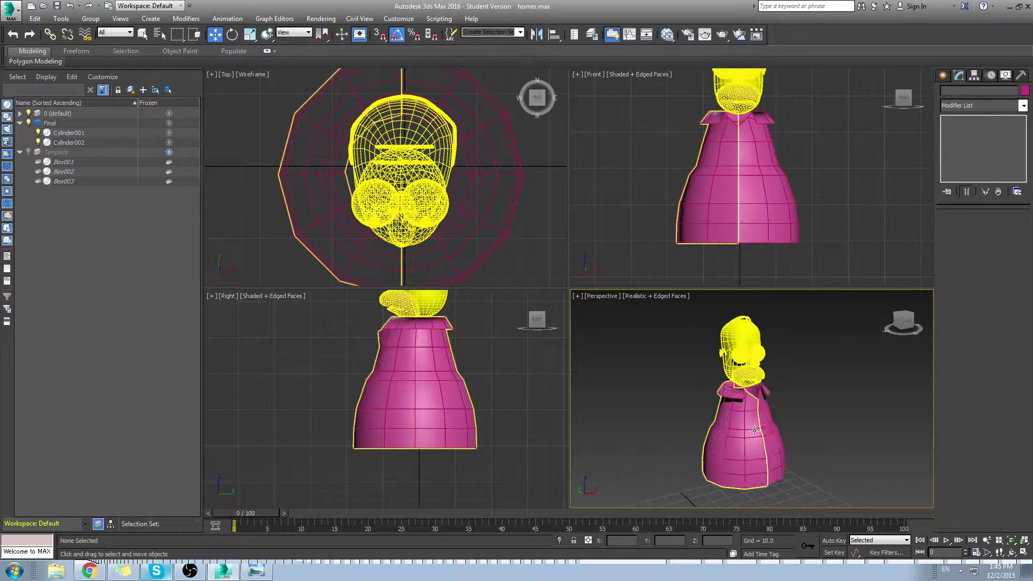
key(F4)
scroll(799, 421, up, 3)
drag(813, 397, 723, 430)
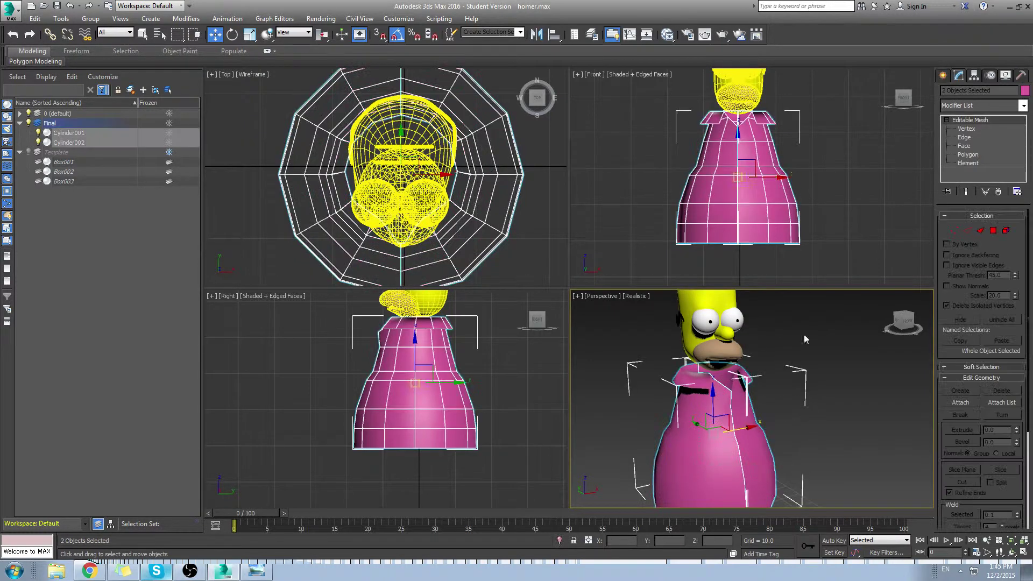
click(1024, 92)
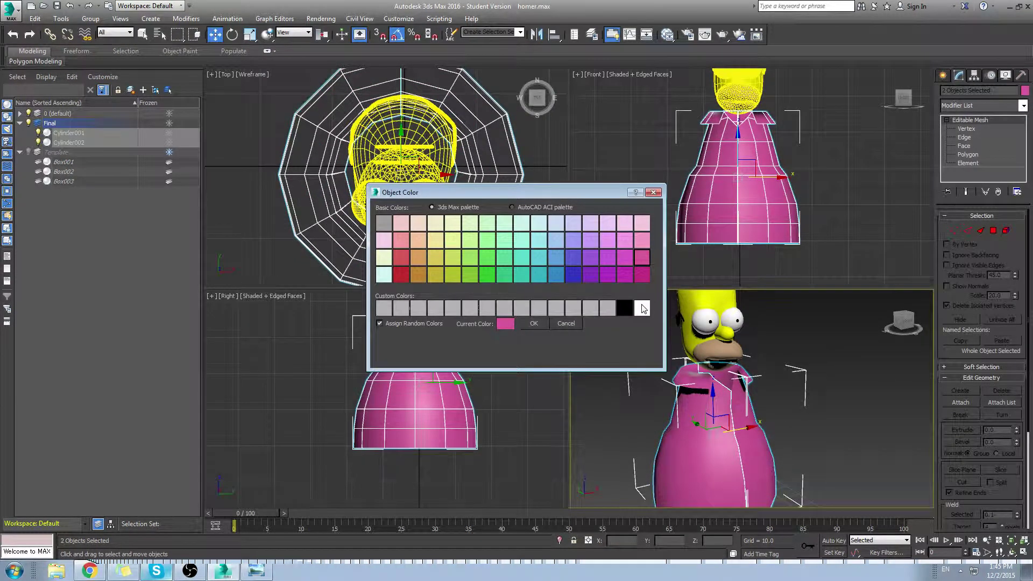
click(642, 308)
click(534, 323)
click(795, 387)
Move the lower back vertices of the original torso half slightly forward to flatten Homer's back, then deselect them.
alt+middle_drag(795, 387, 749, 368)
click(705, 426)
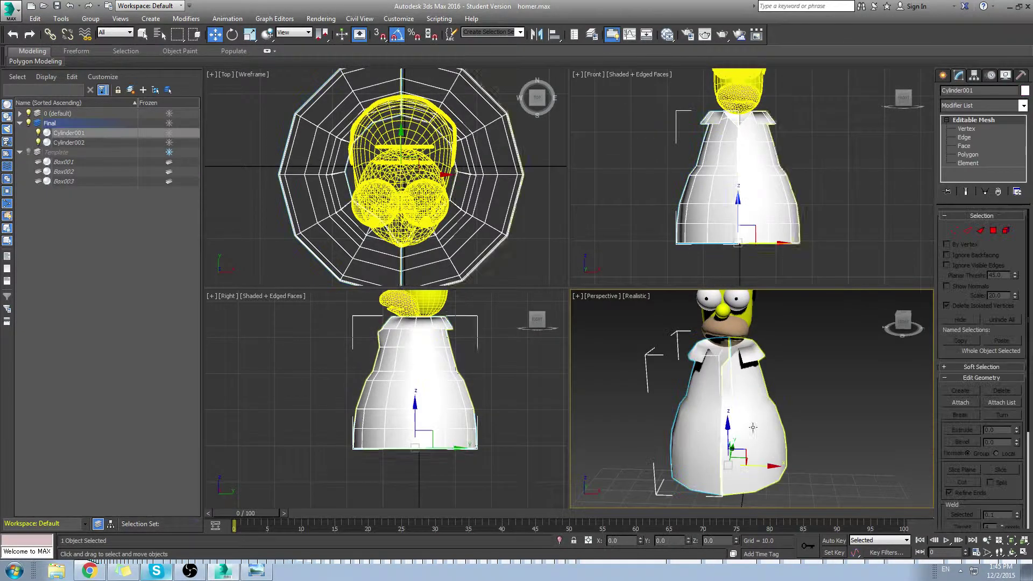
click(1001, 131)
middle_drag(403, 355, 414, 425)
scroll(414, 432, down, 2)
scroll(415, 436, up, 2)
scroll(508, 387, up, 3)
scroll(486, 391, down, 2)
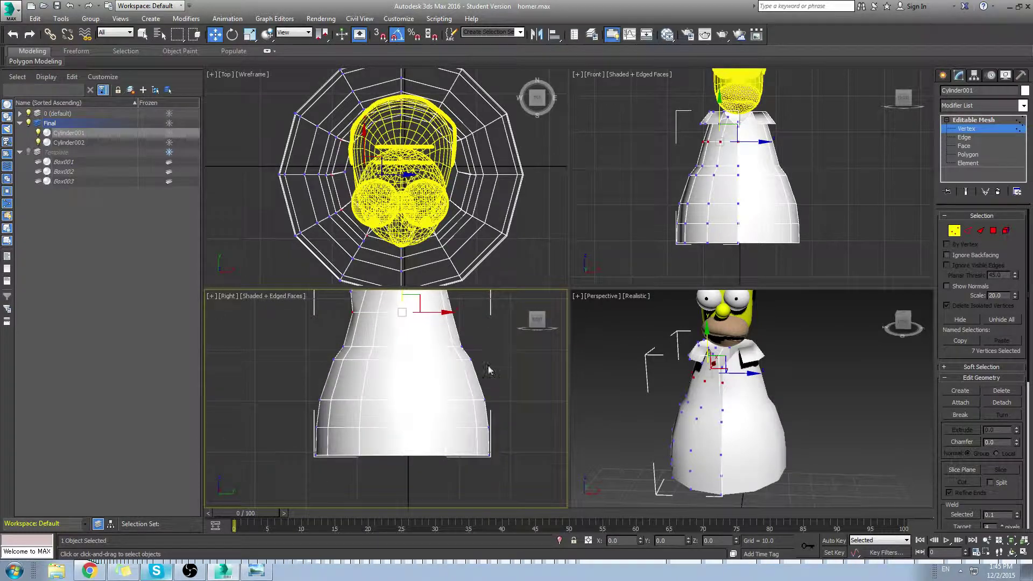
drag(454, 352, 494, 431)
click(524, 363)
scroll(522, 366, down, 5)
middle_drag(502, 384, 494, 420)
scroll(494, 421, up, 2)
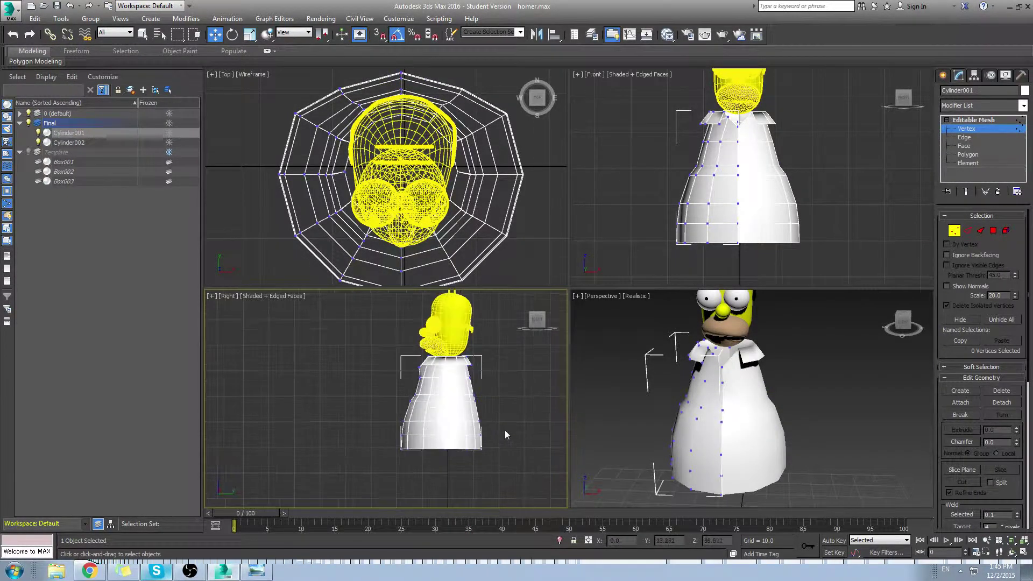
Show edged faces in the perspective view and select the four side polygons of the torso half just below the collar.
alt+middle_drag(724, 445, 702, 387)
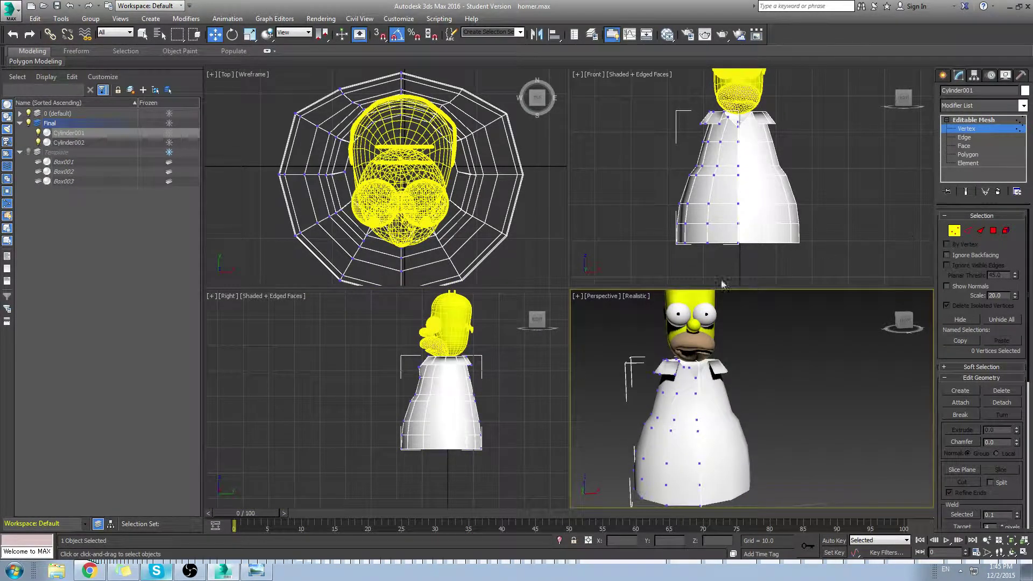
middle_drag(658, 453, 674, 450)
key(F4)
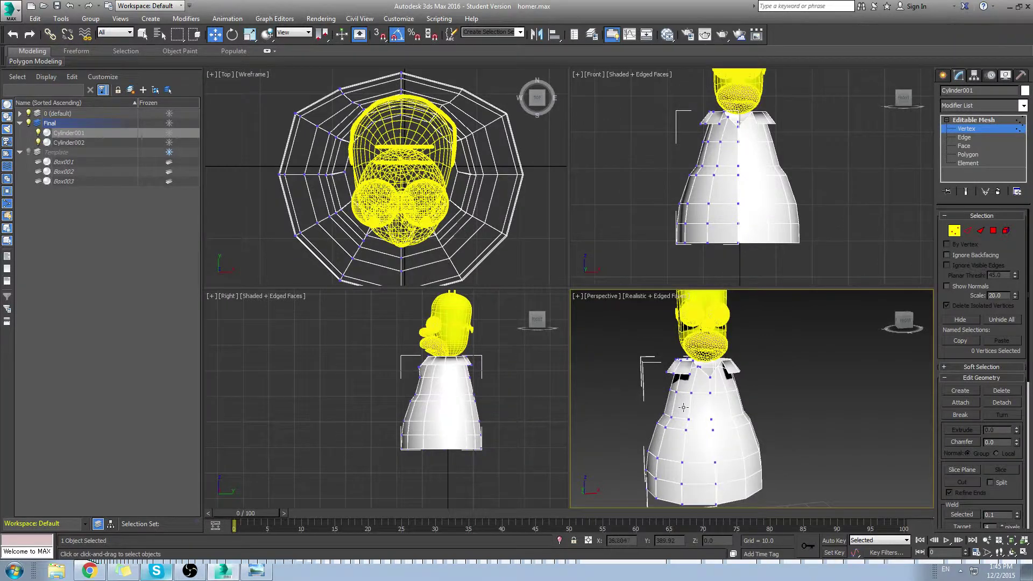
scroll(688, 407, up, 5)
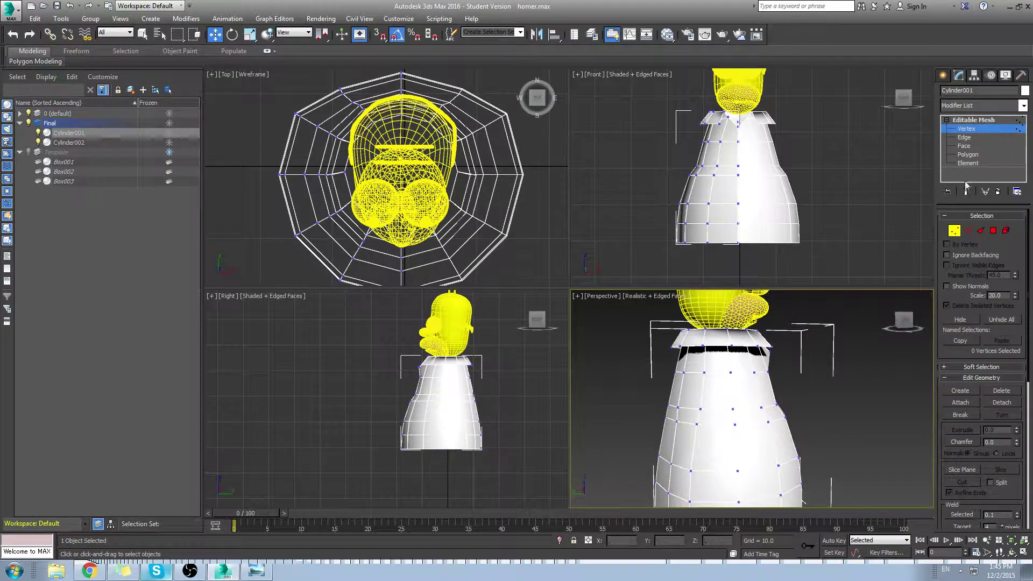
click(967, 155)
click(737, 367)
ctrl+click(712, 367)
ctrl+click(711, 384)
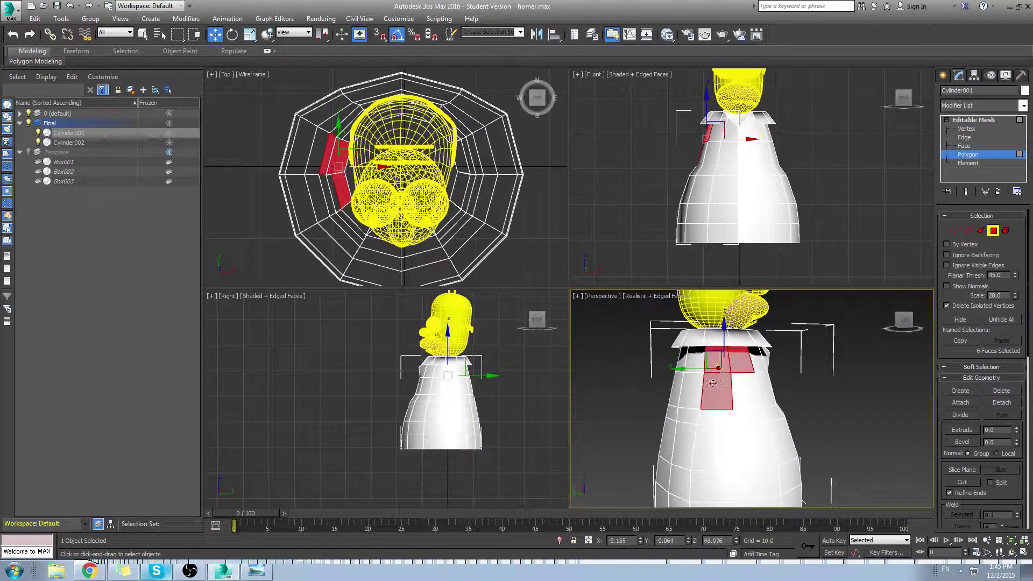
ctrl+click(734, 382)
alt+middle_drag(780, 403, 715, 403)
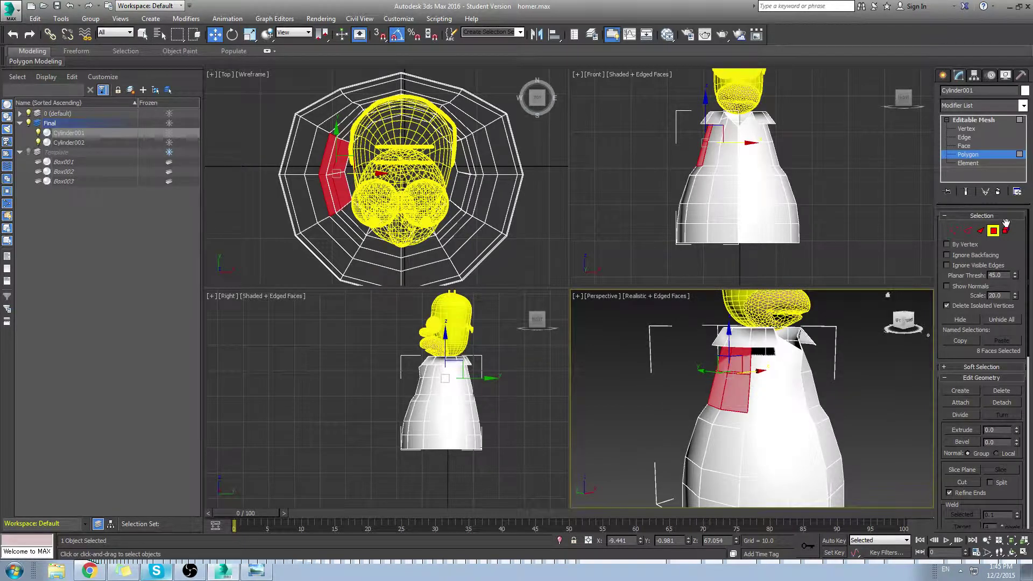
Give the torso half being edited a different object colour from its mirrored copy.
click(1025, 91)
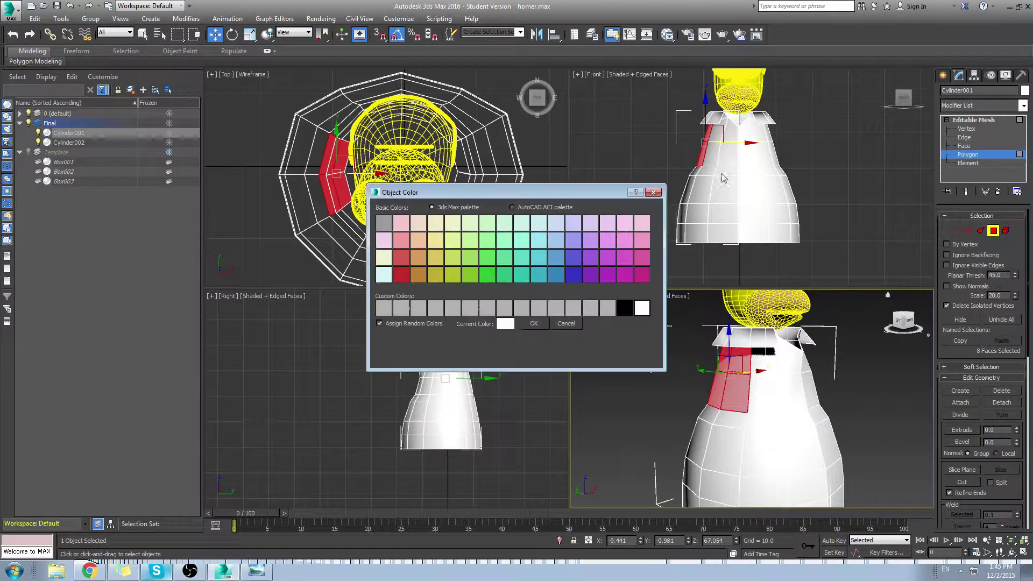
click(530, 327)
click(863, 379)
scroll(772, 401, up, 3)
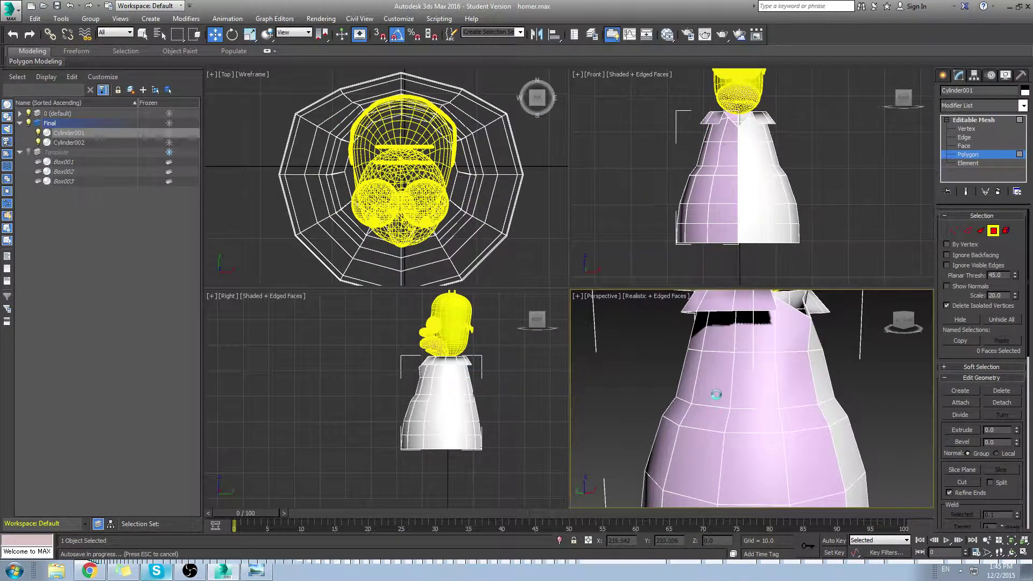
Maximize the perspective view and scale the four side polygons below the collar uniformly to 72 percent for the arm opening.
click(716, 394)
click(1021, 549)
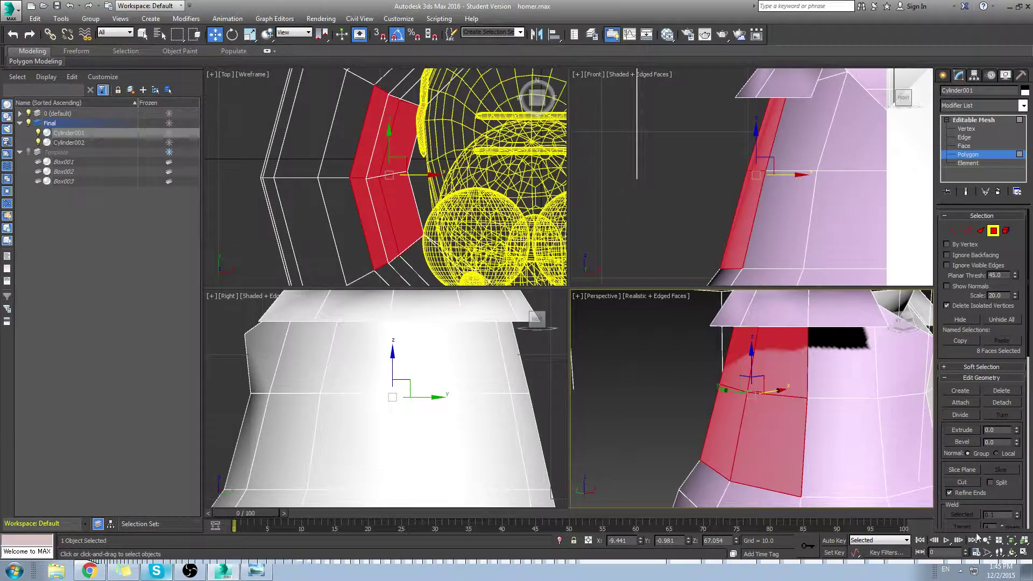
click(1026, 554)
alt+middle_drag(596, 326, 648, 325)
scroll(650, 330, down, 4)
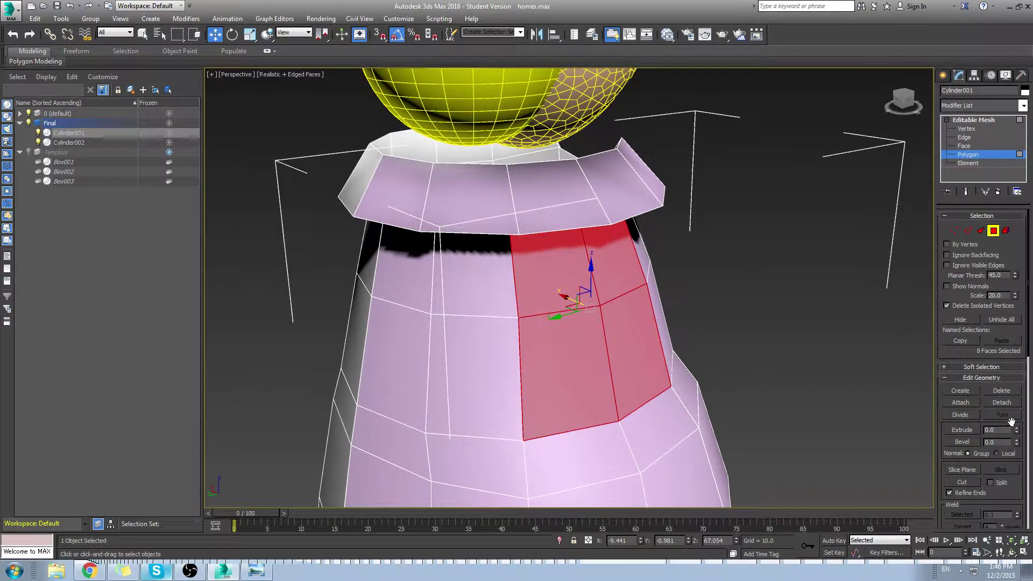
key(r)
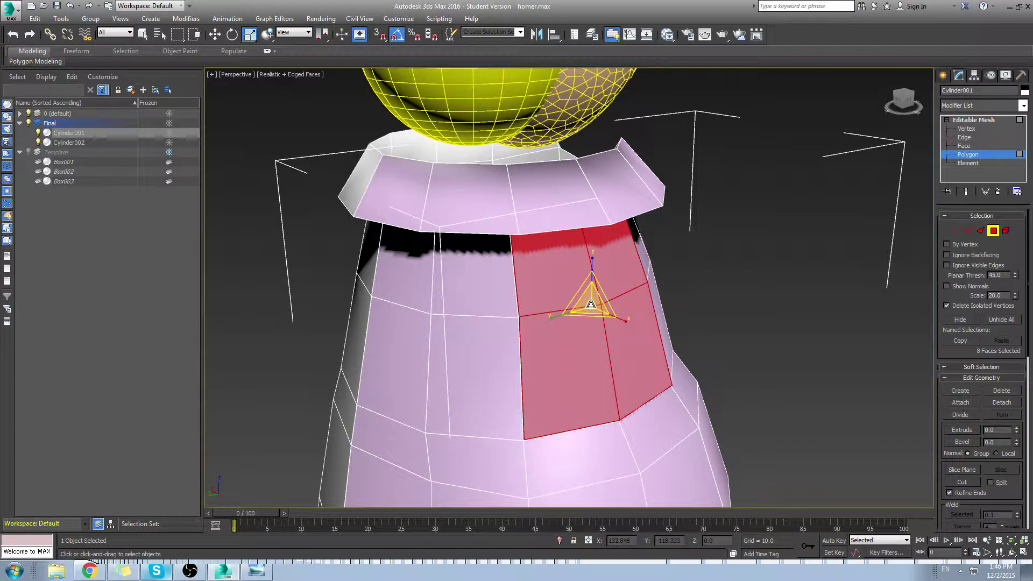
drag(591, 304, 584, 326)
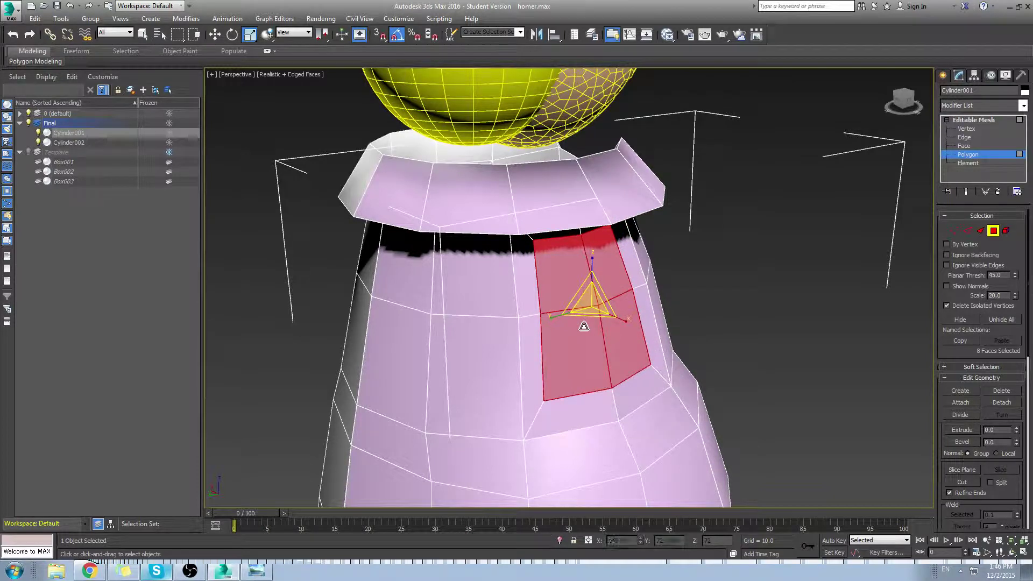
alt+middle_drag(756, 332, 608, 285)
Lower the two upper corner vertices of the scaled side patch slightly to start rounding the arm opening.
key(w)
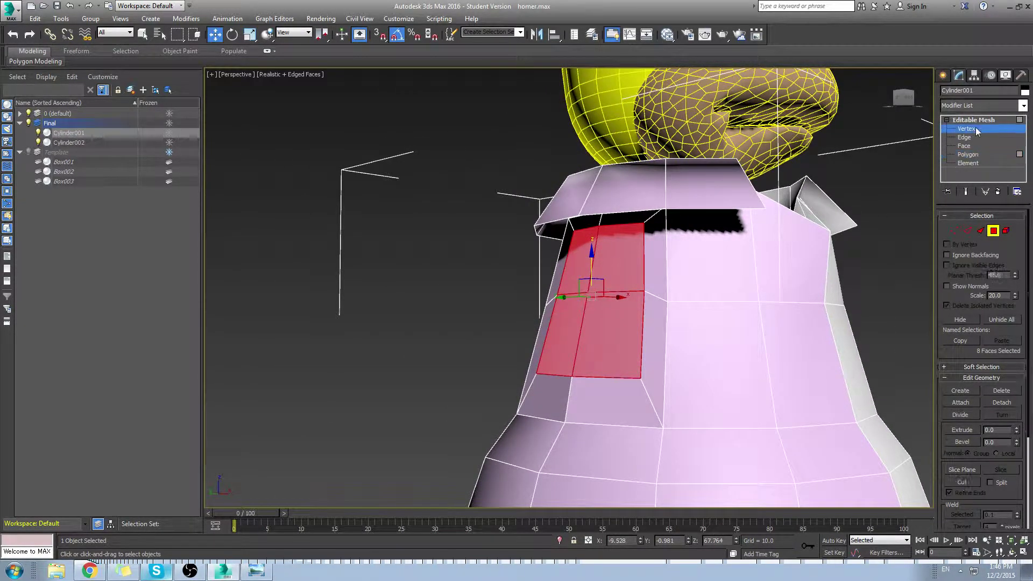
click(958, 129)
click(574, 230)
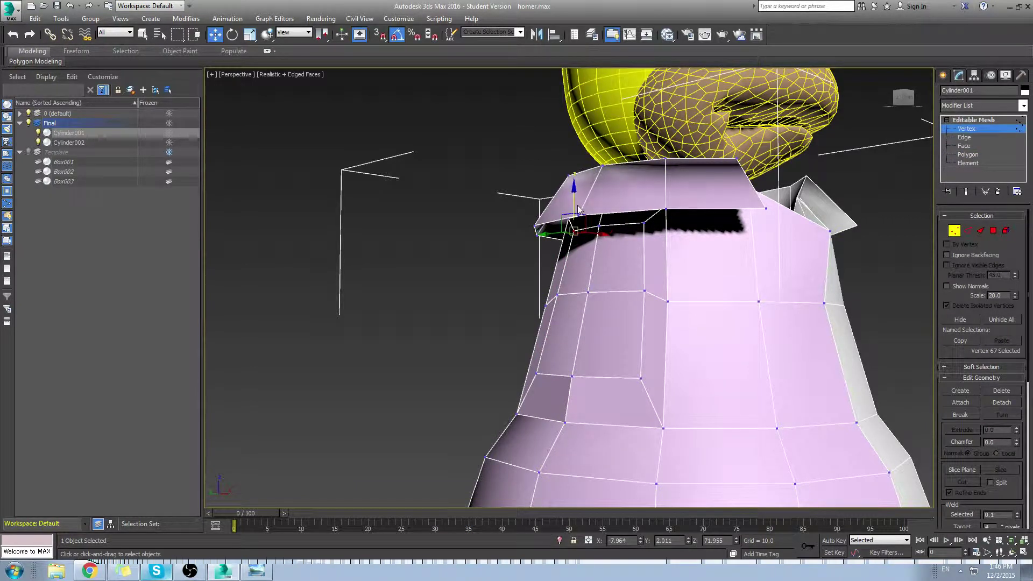
click(642, 226)
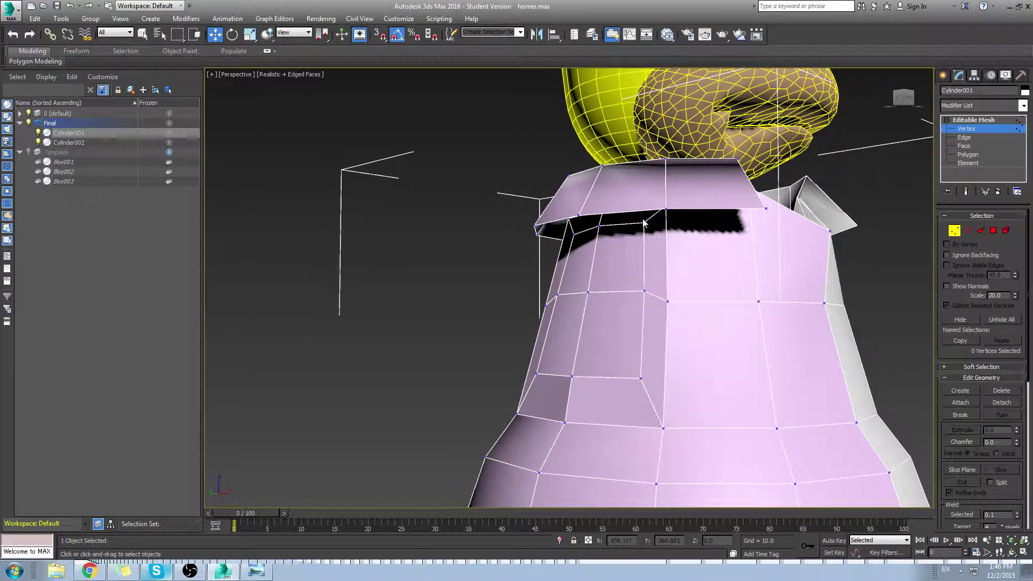
click(644, 223)
alt+middle_drag(643, 223, 651, 285)
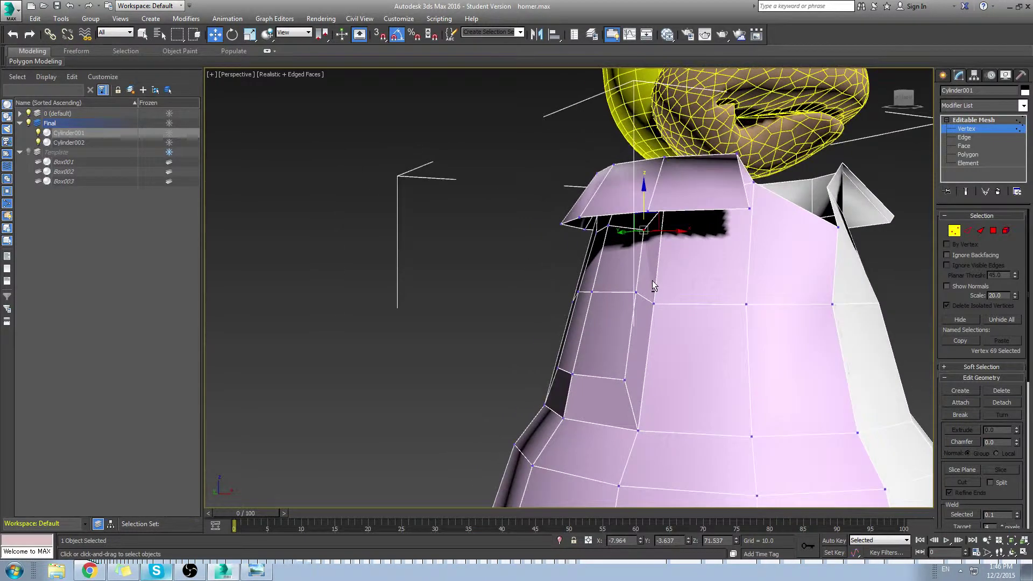
Raise the two lower corner vertices of the side patch and shift the rear one slightly inward.
click(623, 371)
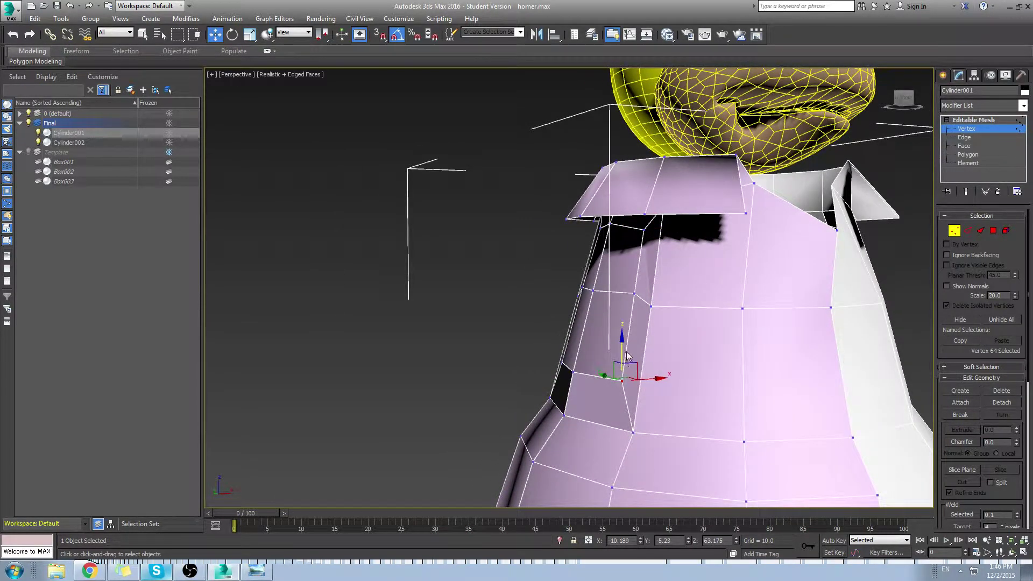
alt+middle_drag(626, 355, 682, 371)
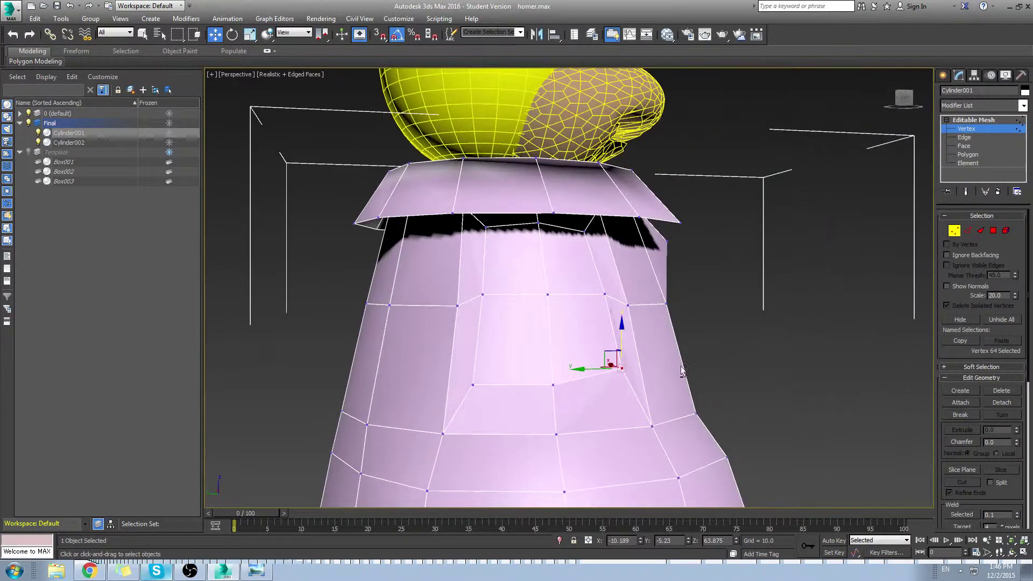
click(474, 385)
drag(475, 362, 476, 343)
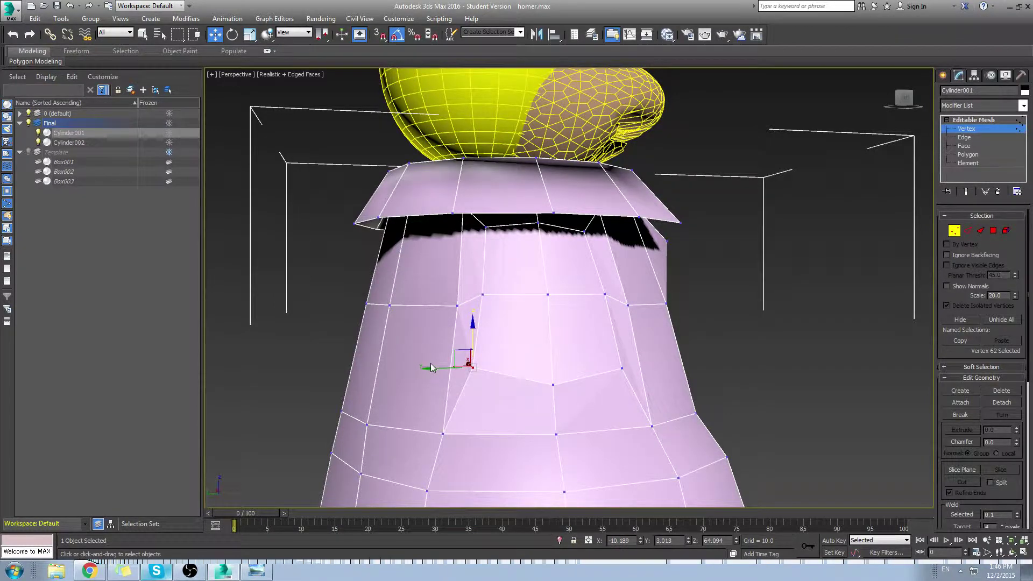
drag(433, 369, 589, 380)
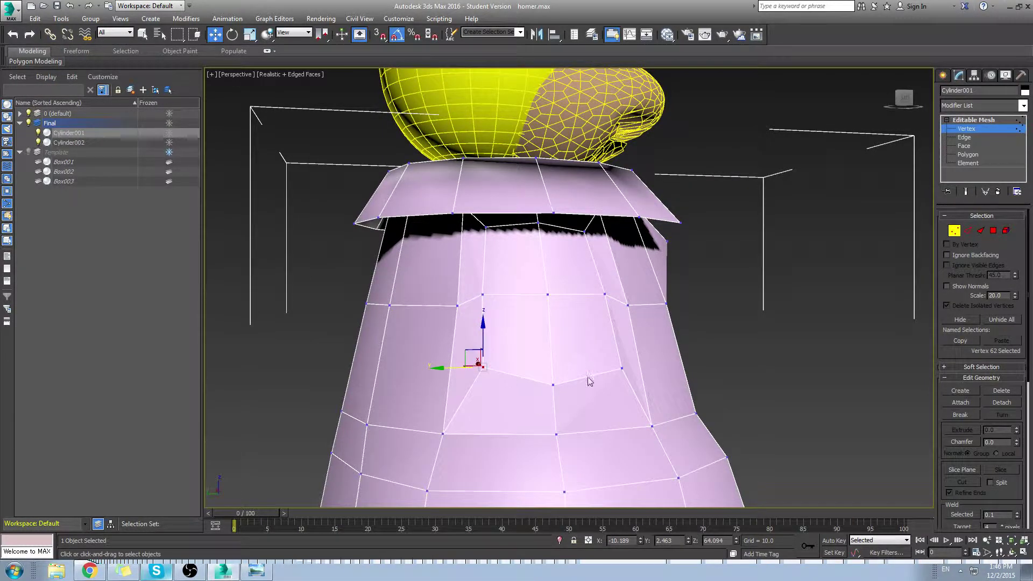
click(620, 369)
alt+middle_drag(592, 367, 459, 344)
Shift the middle-row vertex pairs on both edges of the side patch slightly outward.
click(473, 302)
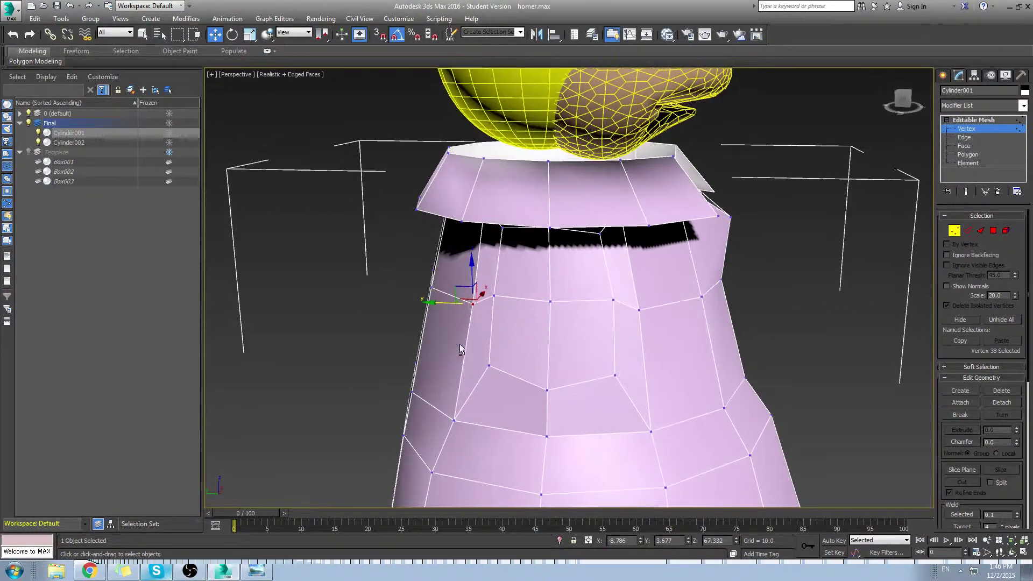
ctrl+click(492, 294)
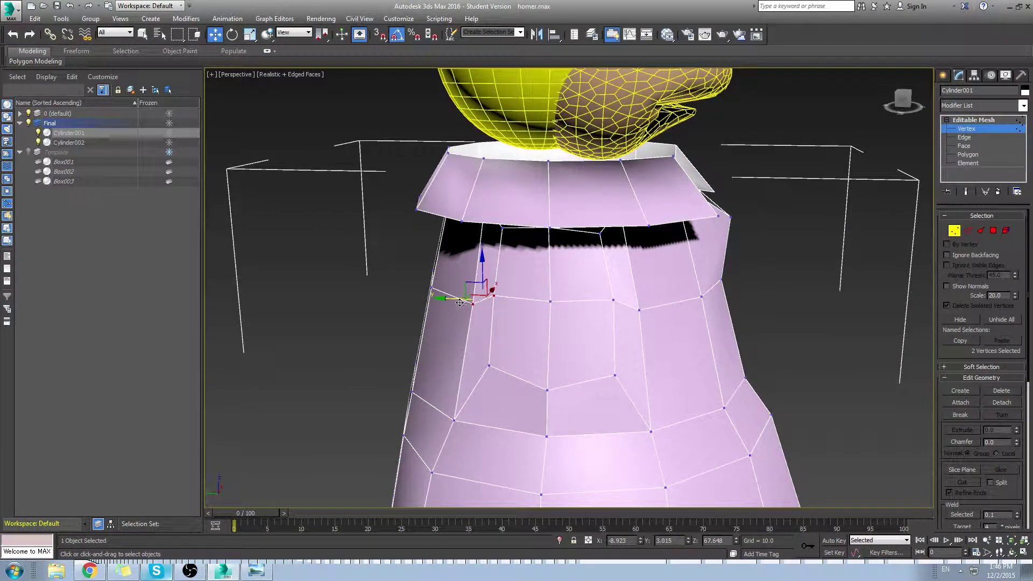
click(615, 302)
click(613, 300)
ctrl+click(638, 310)
drag(605, 307, 613, 306)
alt+middle_drag(608, 352, 560, 348)
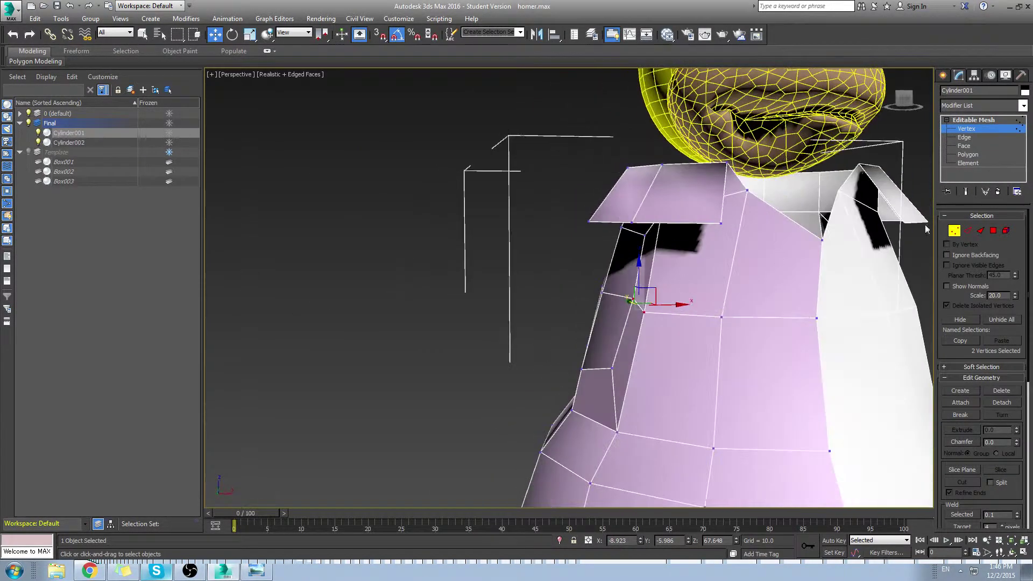
Select the arm-opening polygons on the torso's side and raise them slightly.
click(968, 155)
click(623, 293)
alt+middle_drag(622, 293, 785, 317)
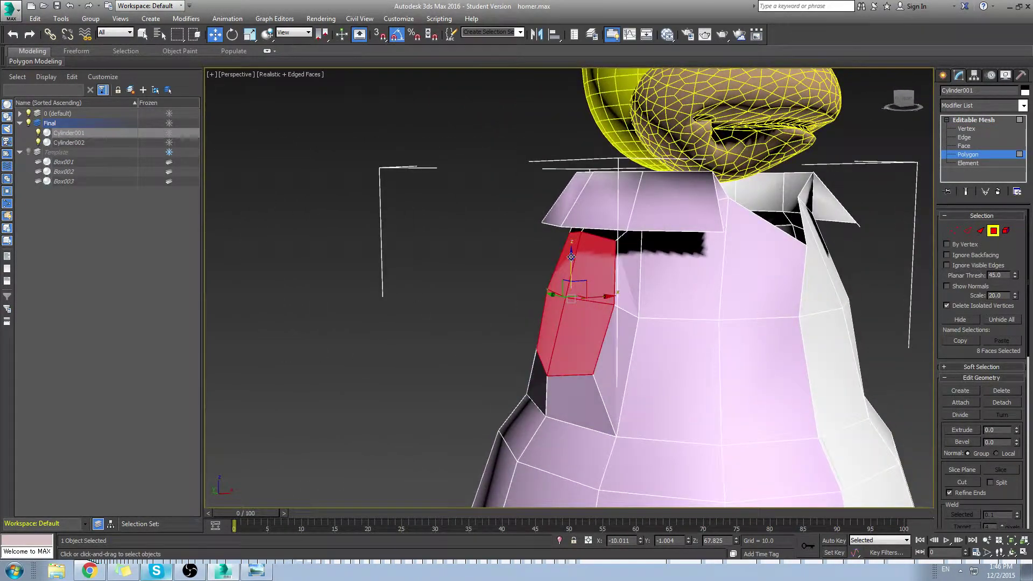
drag(571, 256, 571, 253)
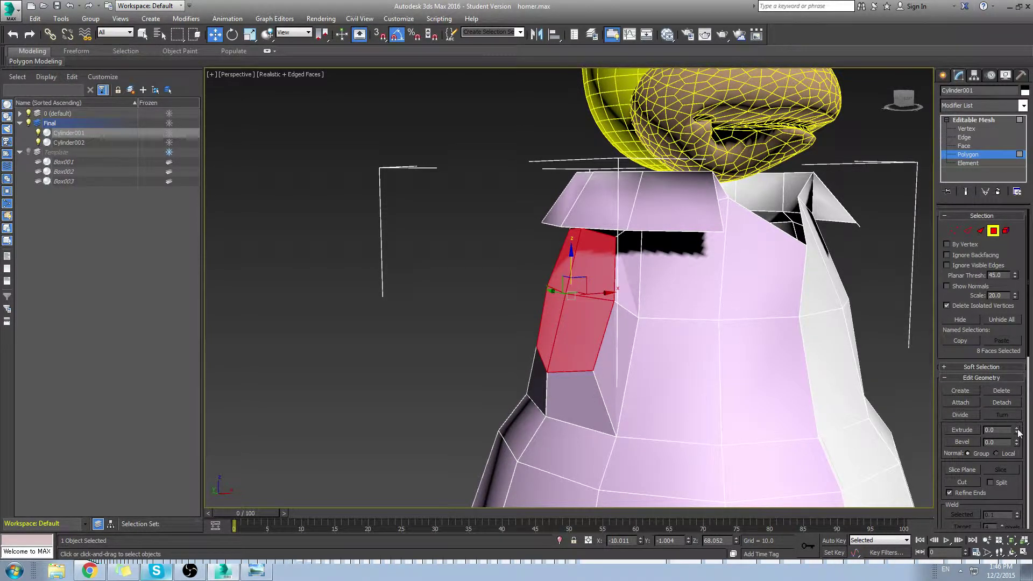
Try to extrude the side patch outward, lowering and rotating its end to form a sleeve.
drag(1018, 433, 1018, 377)
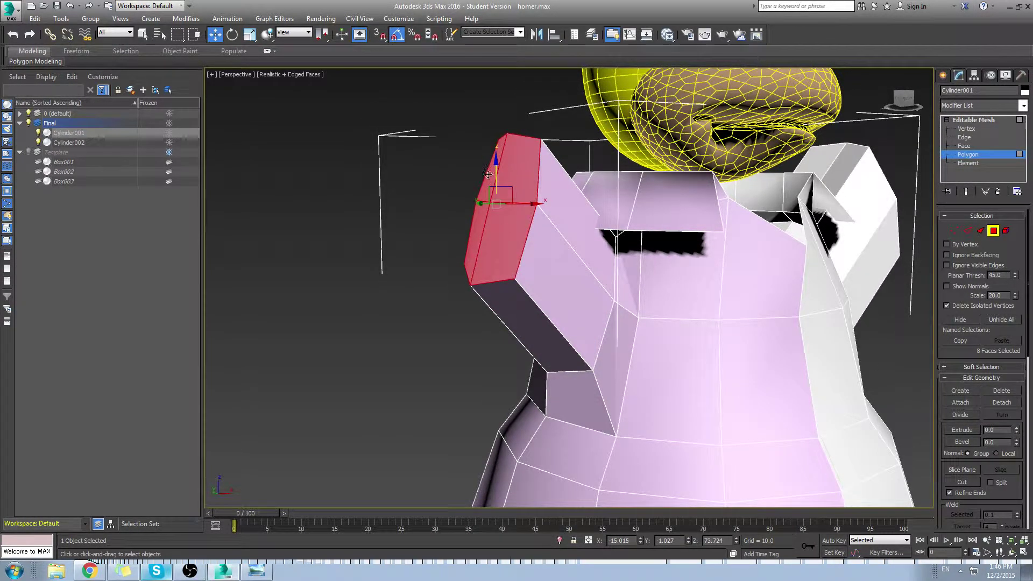
drag(488, 174, 495, 268)
key(e)
key(w)
middle_drag(683, 292, 768, 291)
scroll(671, 294, down, 4)
scroll(600, 290, up, 5)
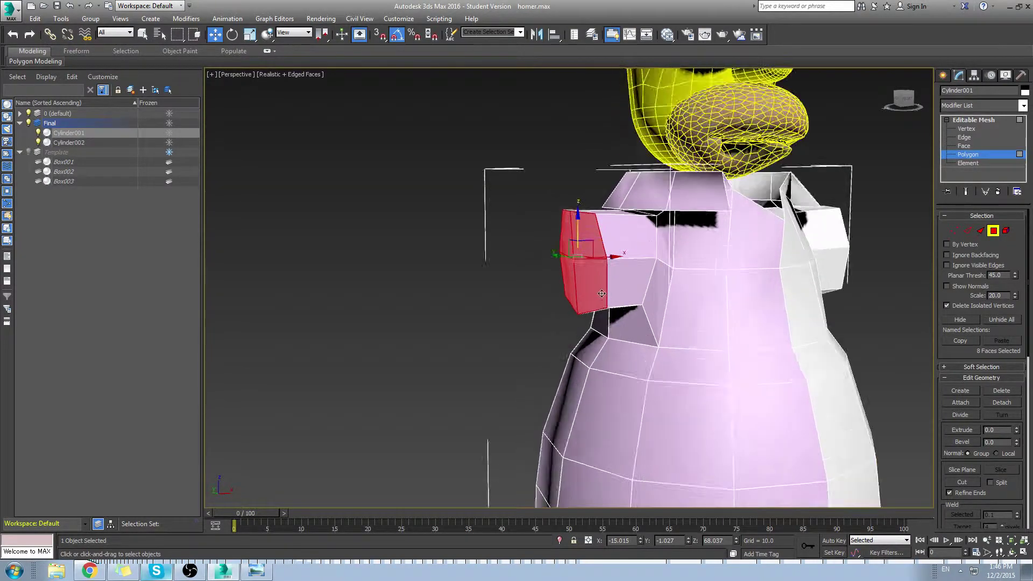
Restore the side patch to its unextruded shape and lower it slightly.
alt+middle_drag(603, 289, 636, 231)
key(r)
drag(636, 230, 637, 220)
key(w)
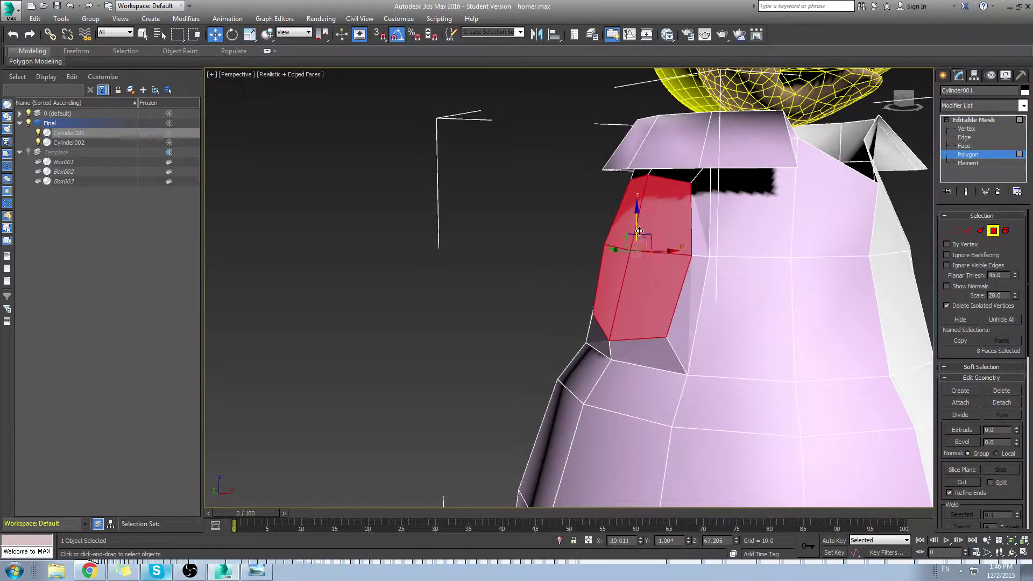
Extrude the side patch horizontally outward into a short sleeve and flatten its end along the X axis.
drag(667, 251, 525, 260)
click(1018, 430)
key(r)
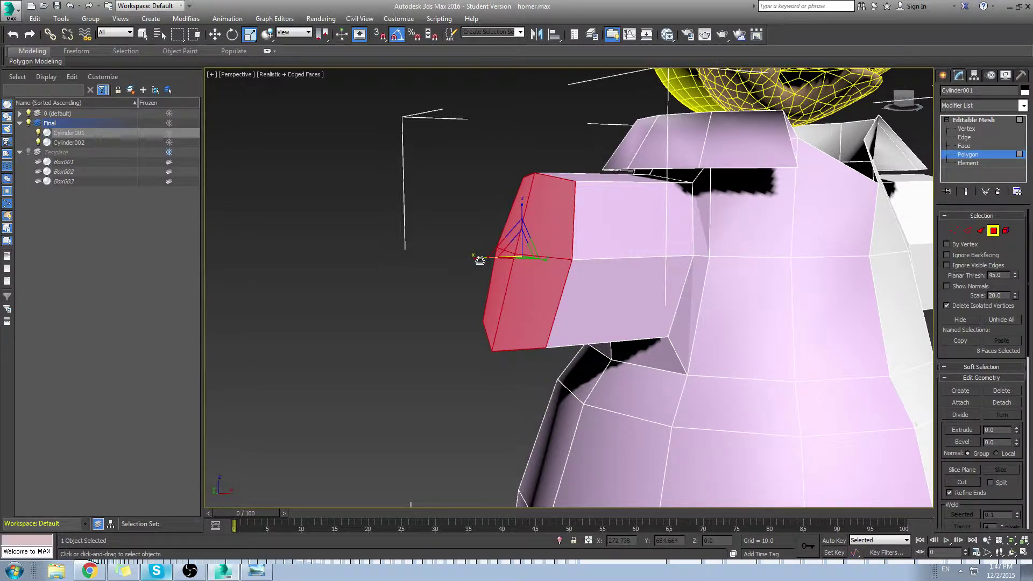
scroll(808, 282, down, 6)
scroll(715, 316, up, 4)
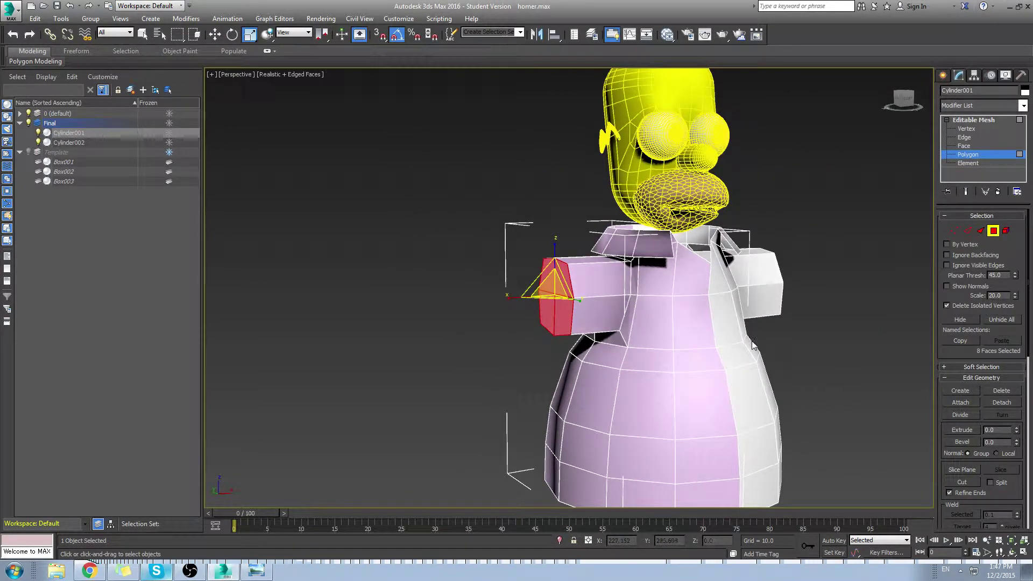
In the front view, shift the upper vertices where the sleeve meets the torso slightly outward.
click(978, 129)
click(1023, 552)
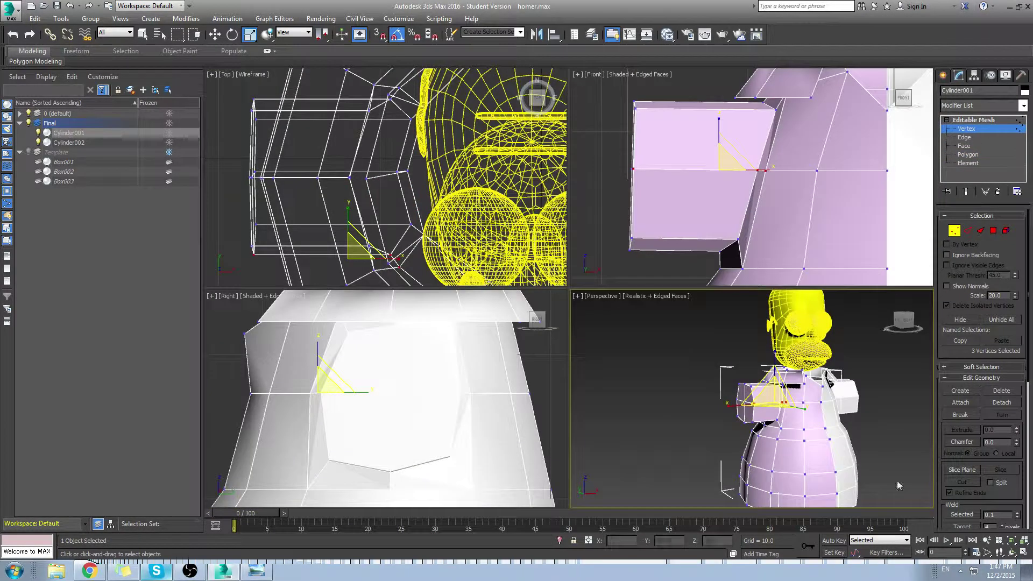
drag(759, 142, 759, 143)
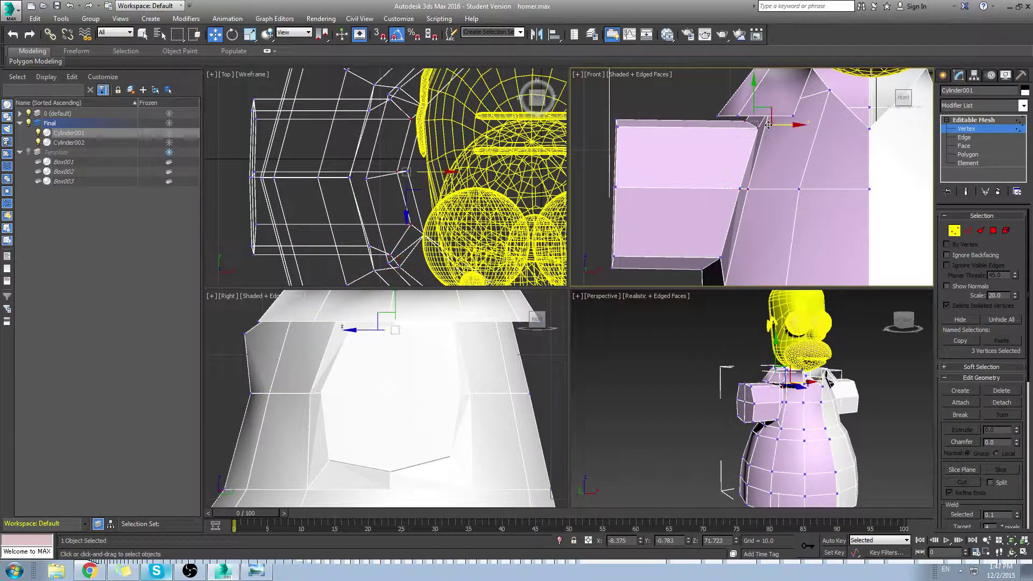
key(w)
click(758, 217)
middle_drag(732, 221, 760, 203)
Select the sleeve's end polygons and extrude them slightly to add a narrow rim.
middle_drag(789, 387, 799, 415)
scroll(725, 390, up, 3)
click(967, 154)
click(773, 395)
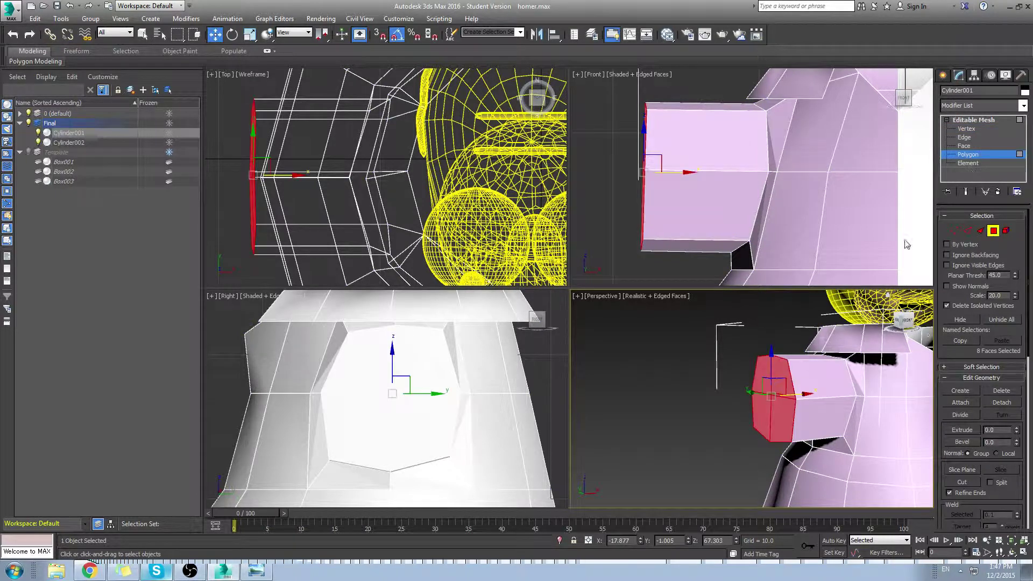
click(1018, 429)
scroll(718, 385, up, 3)
middle_drag(753, 376, 730, 391)
scroll(760, 379, down, 2)
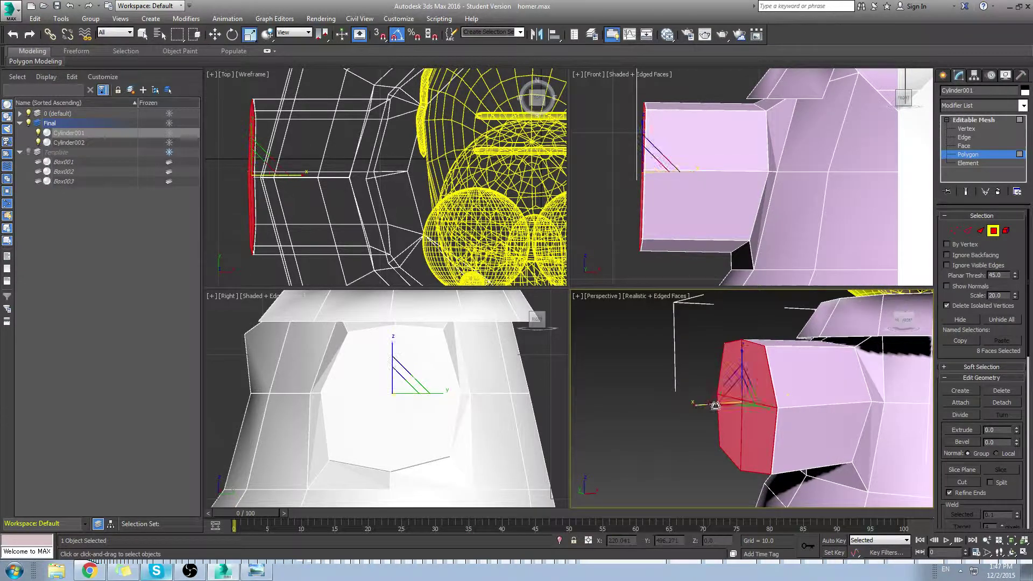
Hollow the sleeve opening by shrinking the end polygons, recessing them into the sleeve and deleting them.
key(r)
drag(737, 392, 805, 418)
key(w)
key(Delete)
alt+middle_drag(804, 418, 797, 388)
scroll(773, 394, down, 10)
middle_drag(797, 388, 737, 386)
scroll(737, 386, up, 3)
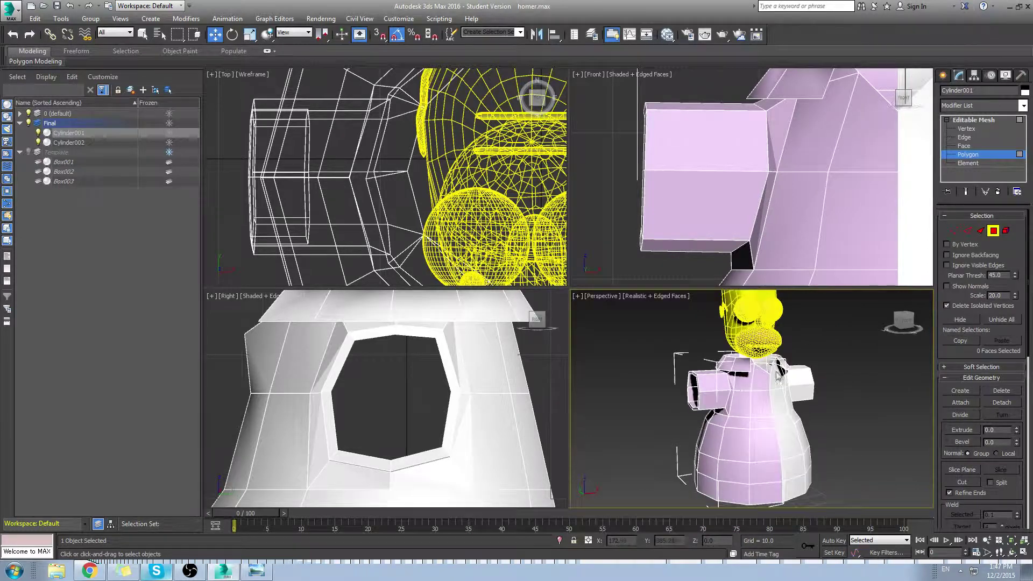
Leave polygon editing and apply a TurboSmooth modifier to the torso.
click(992, 120)
click(1022, 110)
key(t)
key(t)
key(t)
key(Return)
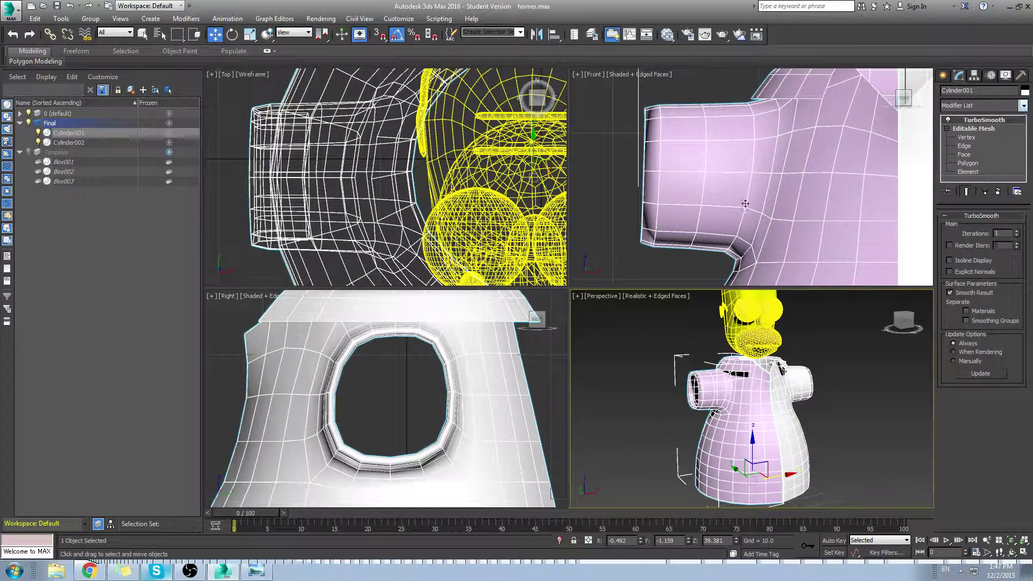
Hide the edged faces in the perspective view and reselect the torso.
click(854, 397)
key(F4)
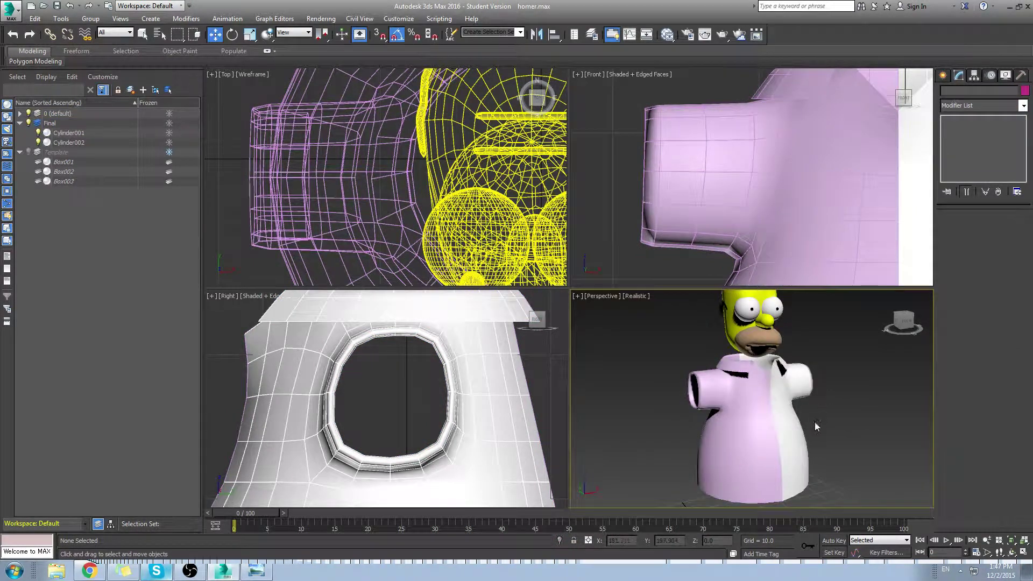
alt+middle_drag(813, 426, 797, 391)
click(801, 391)
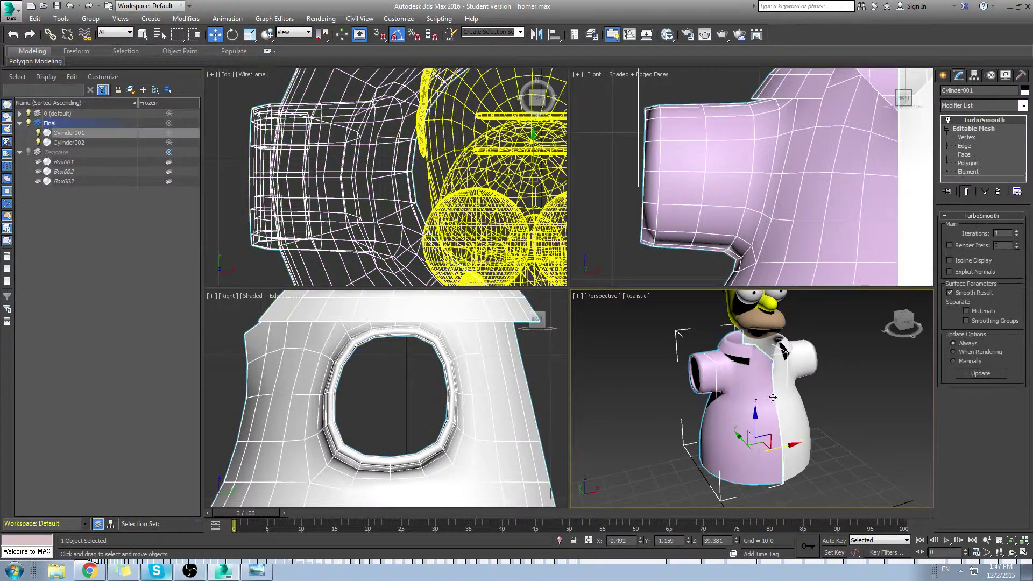
Compare the torso's shape with the TurboSmooth modifier switched off and on.
click(948, 120)
click(948, 120)
click(947, 120)
click(949, 120)
click(948, 120)
click(948, 120)
click(948, 120)
click(948, 120)
Compare the torso at polygon level with the end result shown and hidden, and deselect it.
click(978, 163)
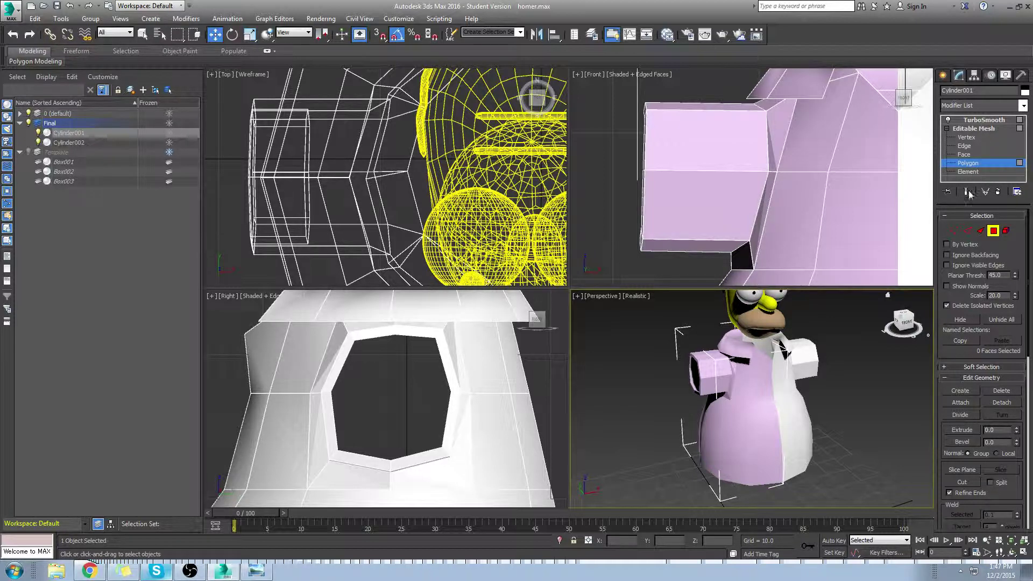
click(966, 192)
click(966, 191)
click(967, 193)
alt+middle_drag(764, 384, 804, 403)
click(966, 192)
click(942, 76)
click(847, 395)
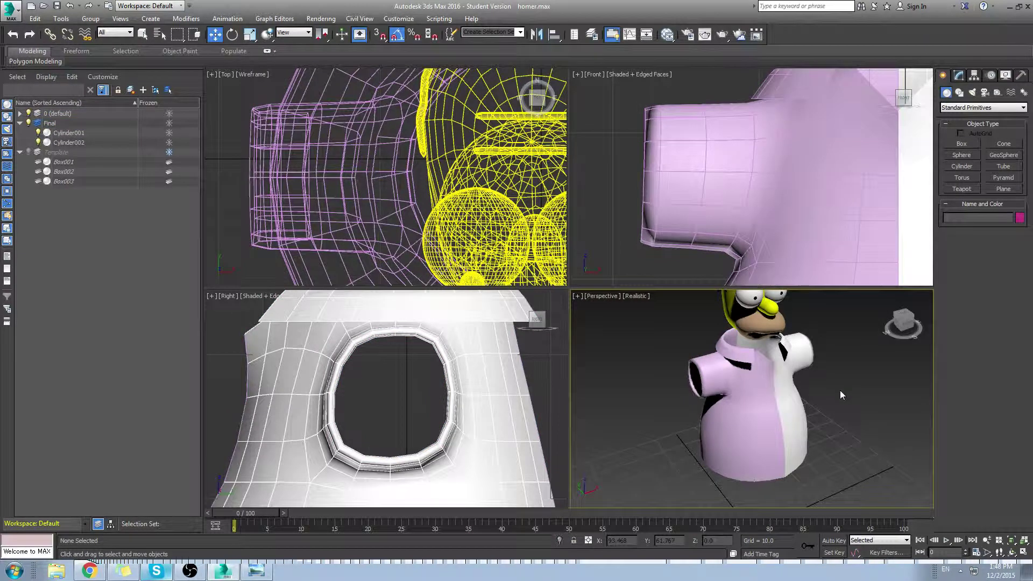
Try to pull a new polygon outward from a torso side edge below the sleeve, and undo it.
scroll(676, 192, down, 8)
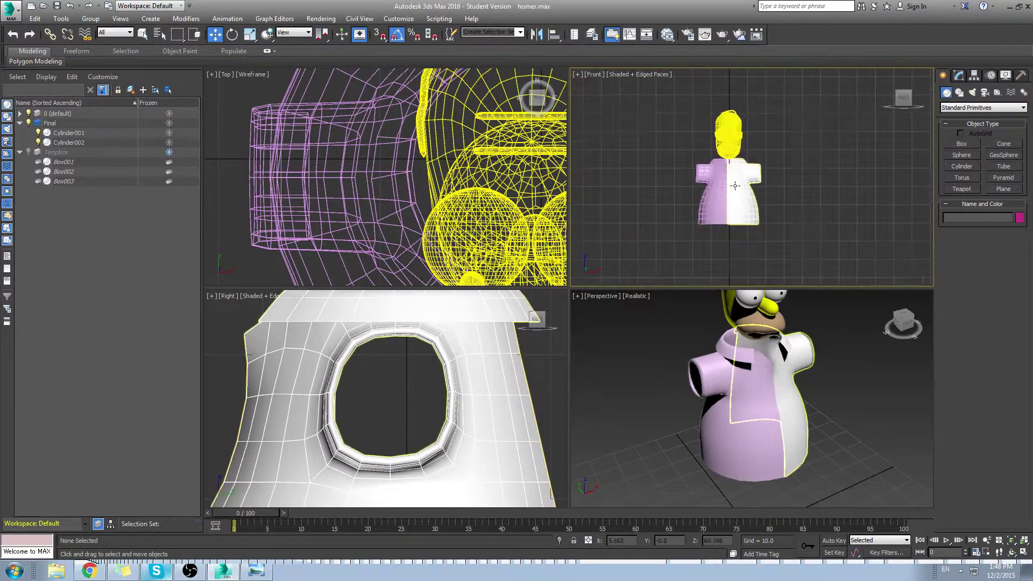
scroll(709, 201, up, 2)
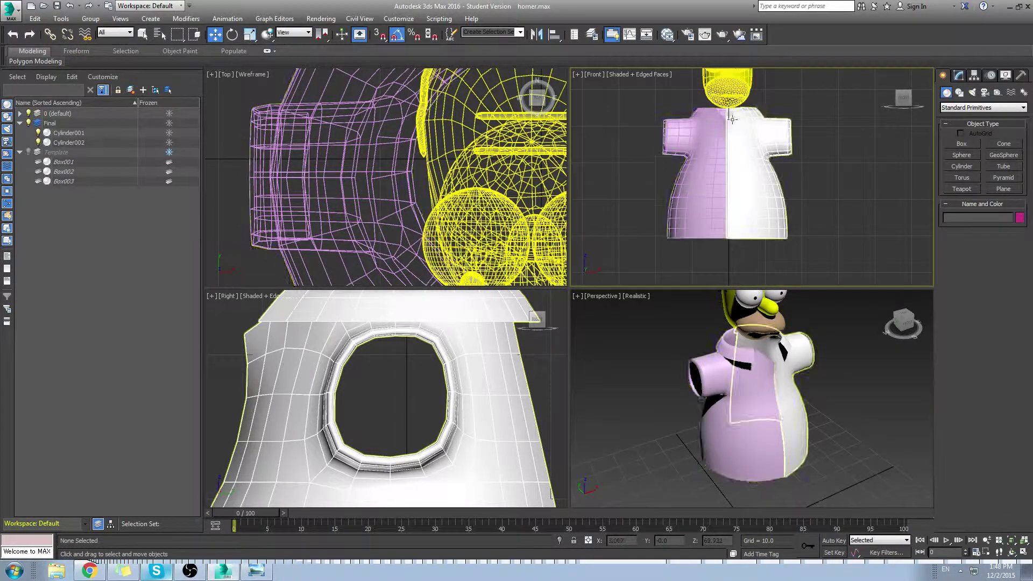
click(960, 78)
click(720, 160)
click(984, 146)
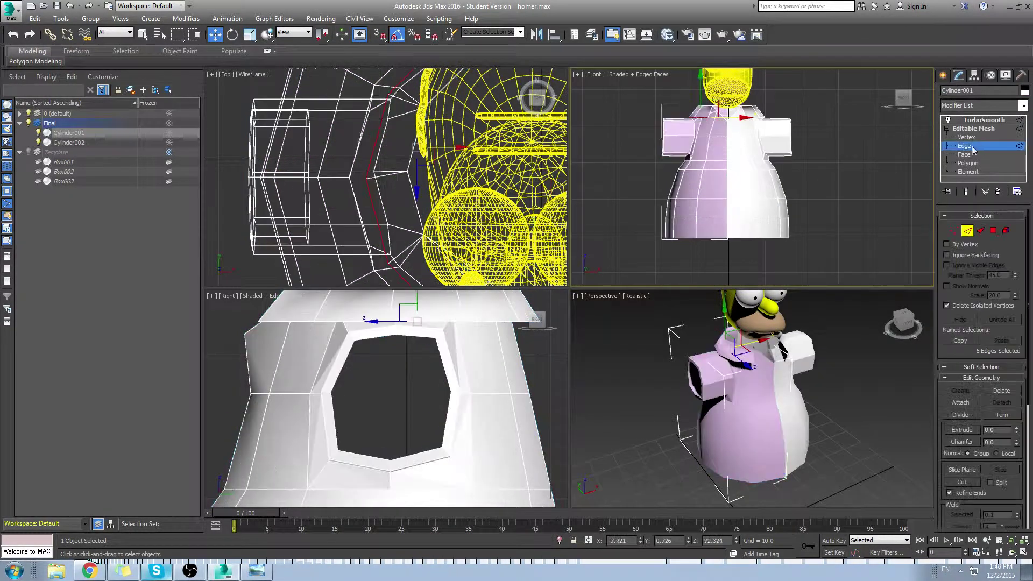
scroll(640, 168, up, 6)
click(763, 192)
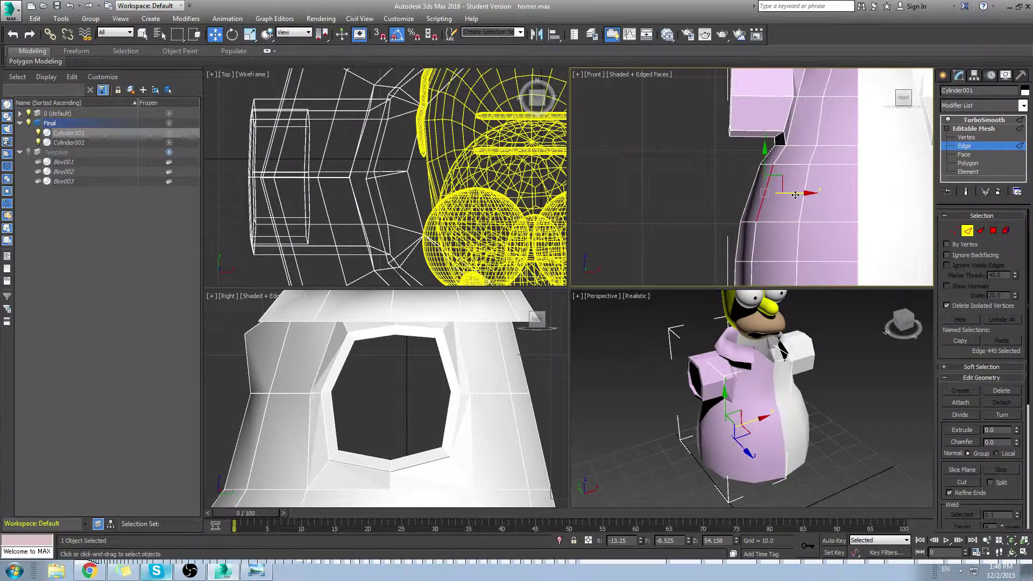
drag(795, 195, 696, 189)
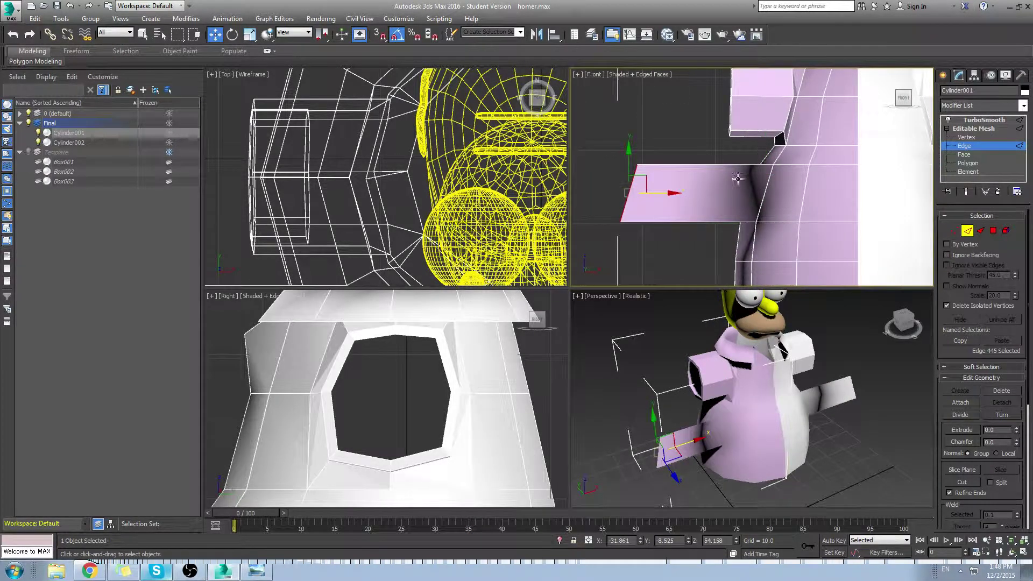
key(ctrl+z)
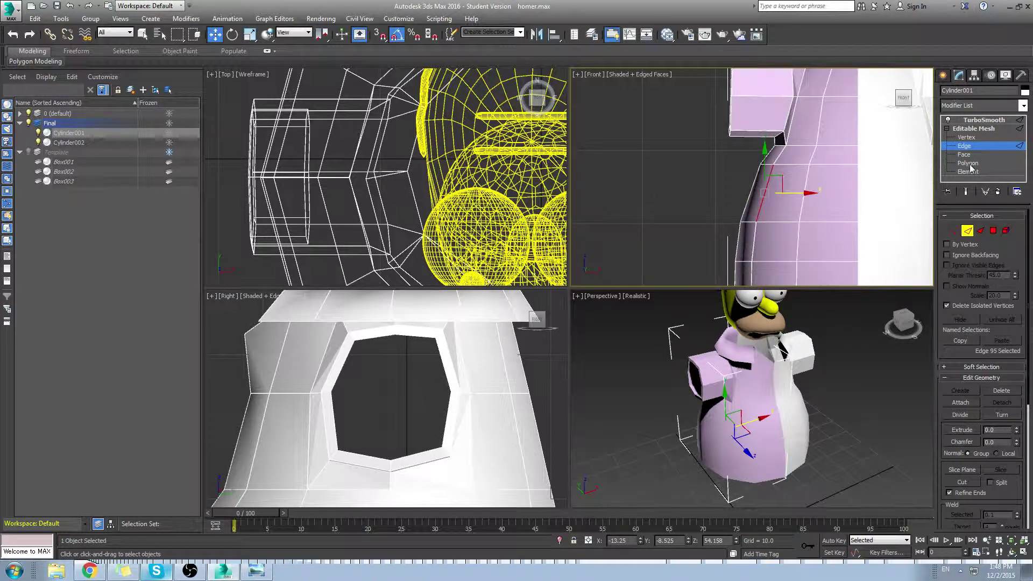
Try to extrude a single polygon on the torso's side below the sleeve, and undo it.
click(967, 163)
click(809, 203)
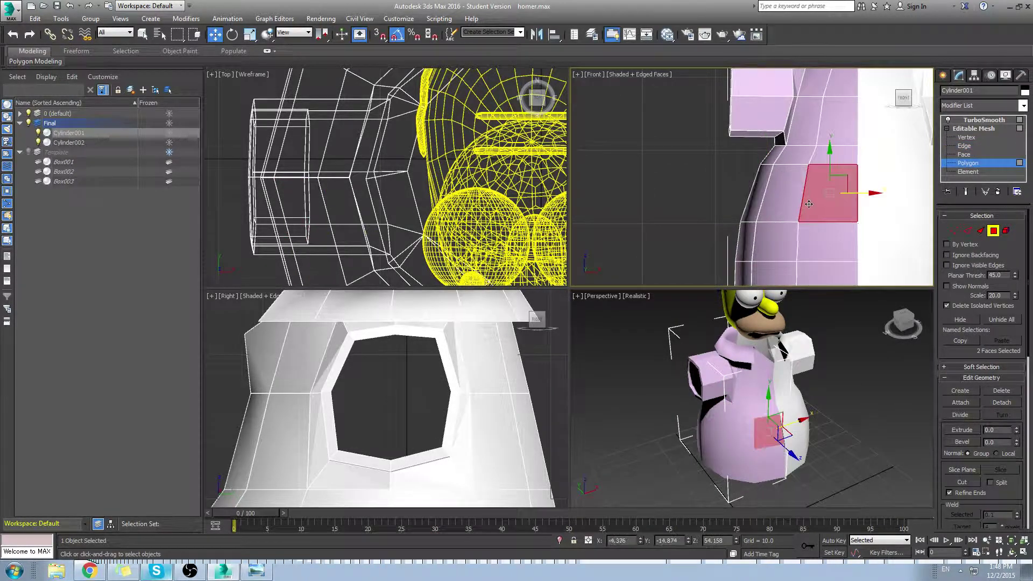
click(752, 195)
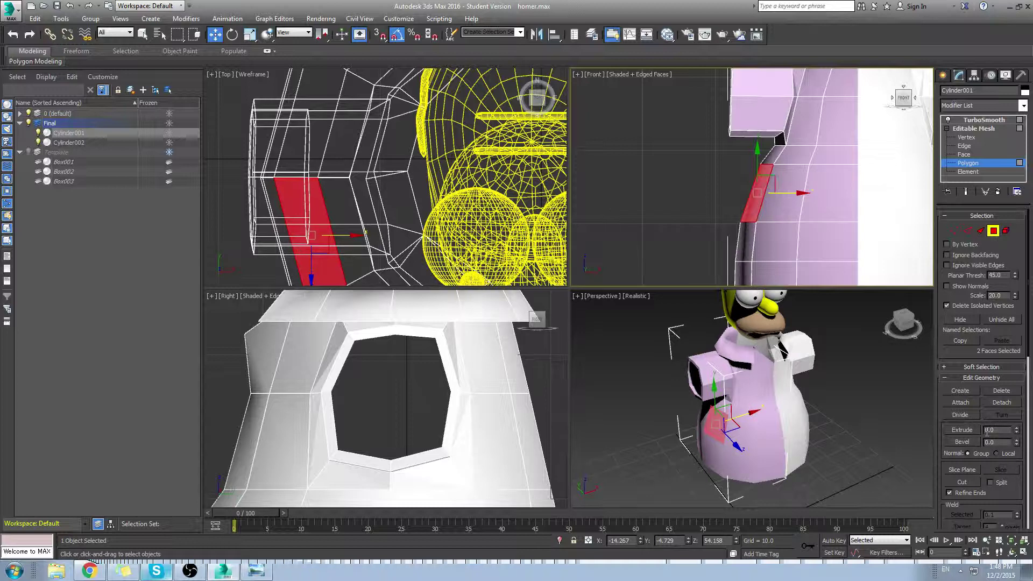
drag(1016, 430, 1011, 402)
key(ctrl+z)
Leave polygon editing, deselect the torso and examine the smoothed body together with the head.
alt+middle_drag(806, 413, 786, 367)
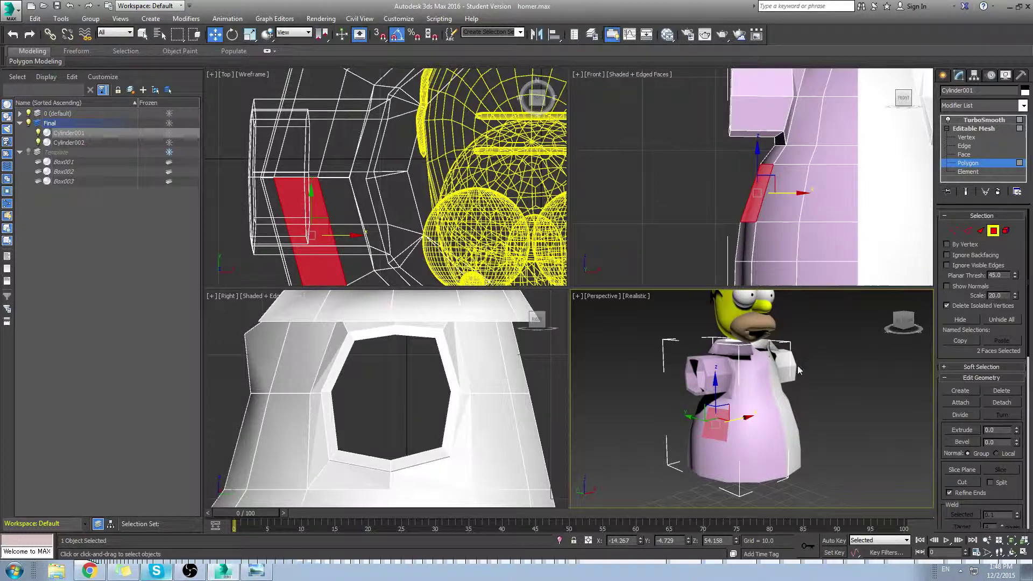
scroll(800, 361, down, 5)
scroll(804, 379, up, 5)
middle_drag(774, 365, 830, 363)
click(944, 76)
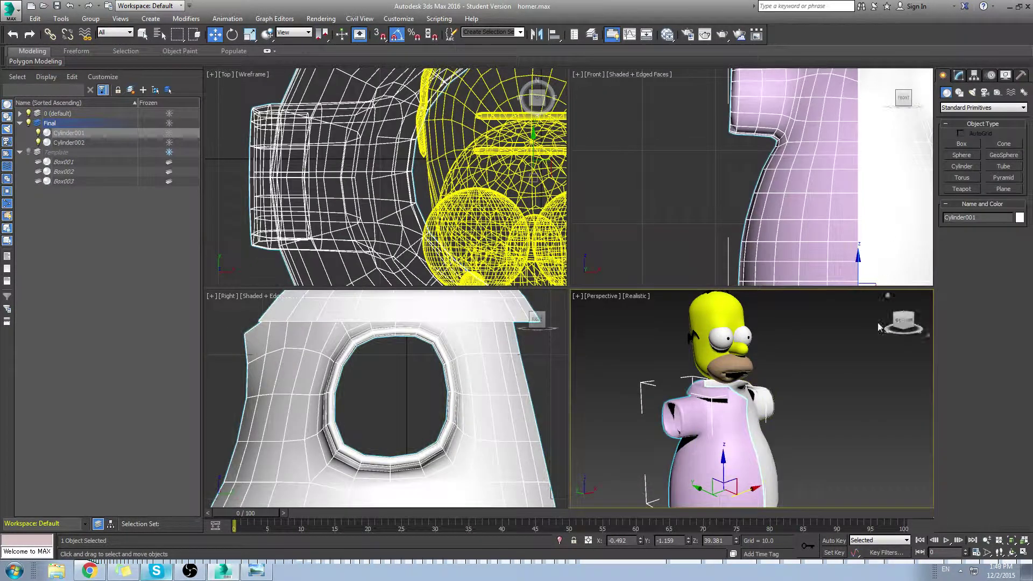
click(835, 440)
middle_drag(815, 429, 823, 410)
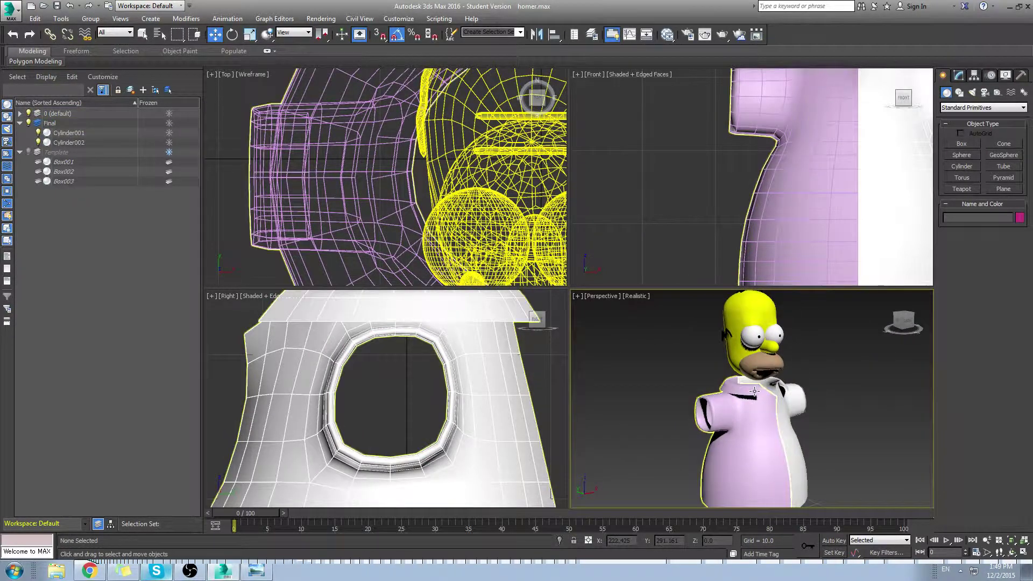